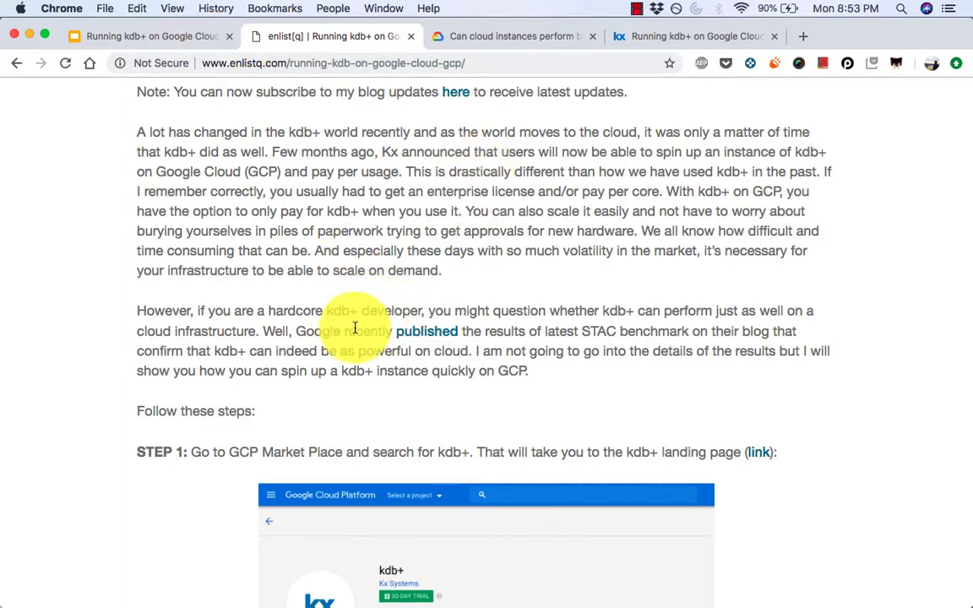
- Read the Google Cloud blog article on the STAC-M3 benchmarks, from its introduction through the Antuco and Kanaga results
{"action": "scroll", "coordinate": [361, 332], "scroll_direction": "down", "scroll_amount": 3}
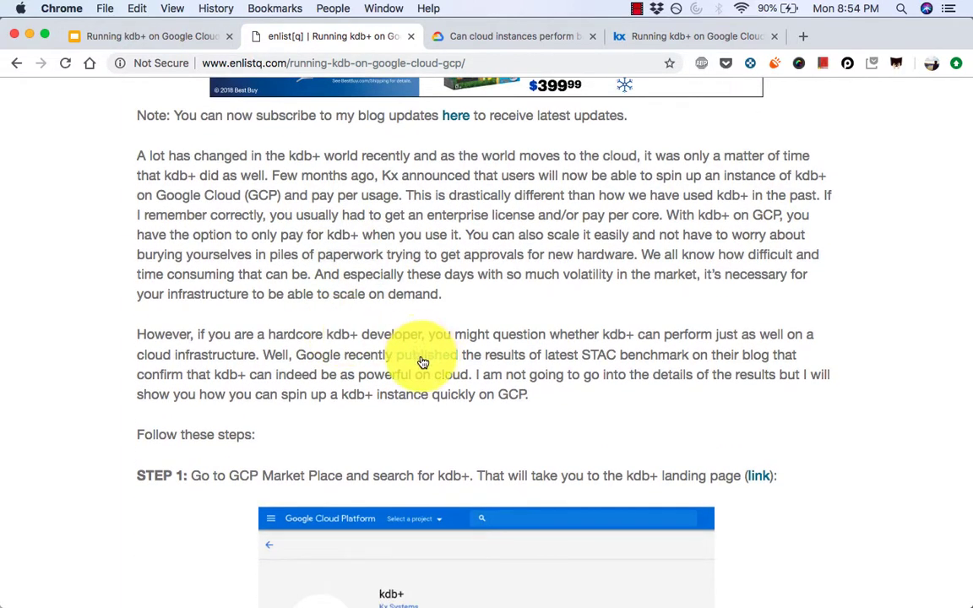
{"action": "left_click", "coordinate": [487, 36]}
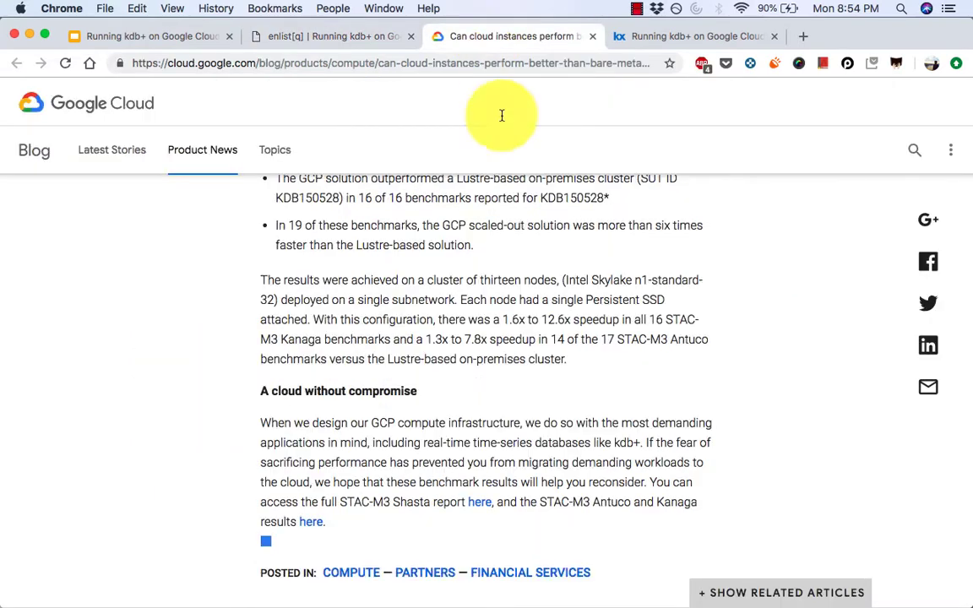
{"action": "scroll", "coordinate": [369, 276], "scroll_direction": "up", "scroll_amount": 10}
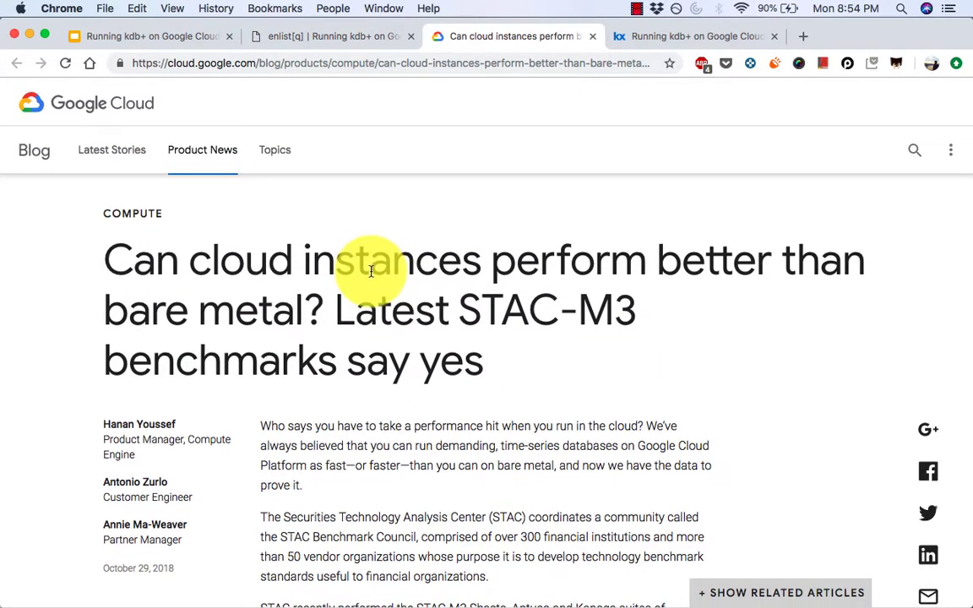
{"action": "scroll", "coordinate": [369, 271], "scroll_direction": "down", "scroll_amount": 5}
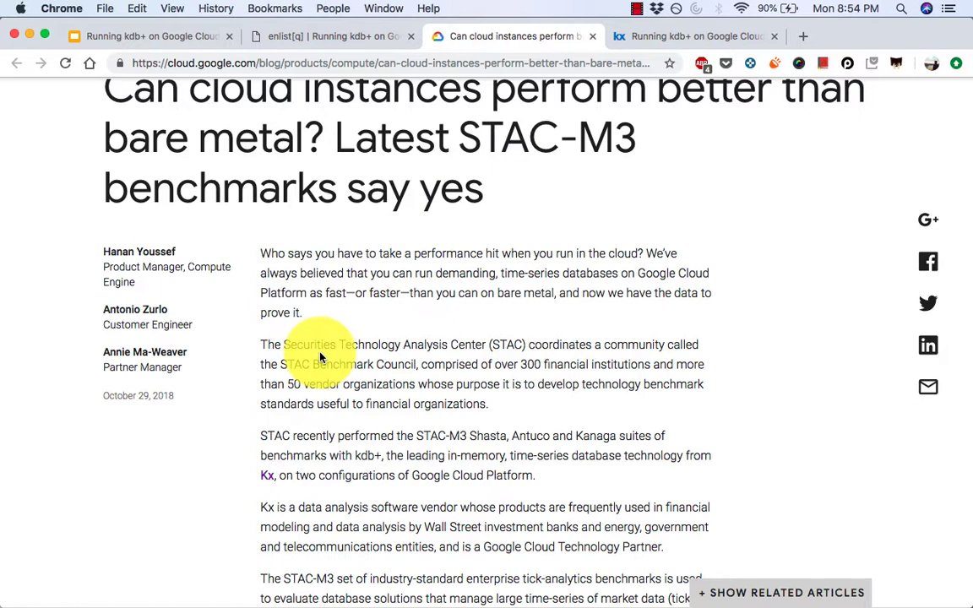
{"action": "scroll", "coordinate": [319, 358], "scroll_direction": "down", "scroll_amount": 5}
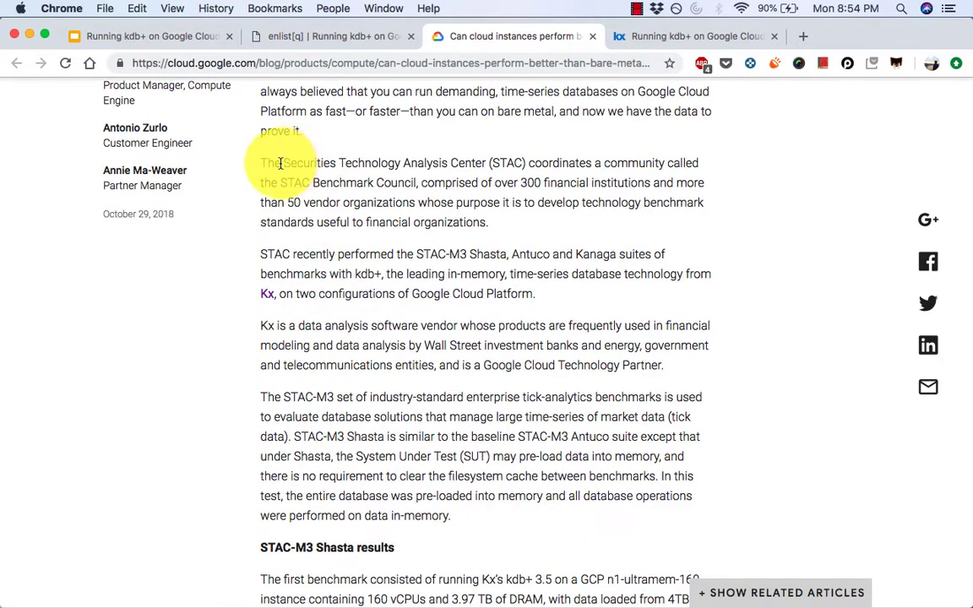
{"action": "left_click_drag", "start_coordinate": [287, 162], "coordinate": [522, 163]}
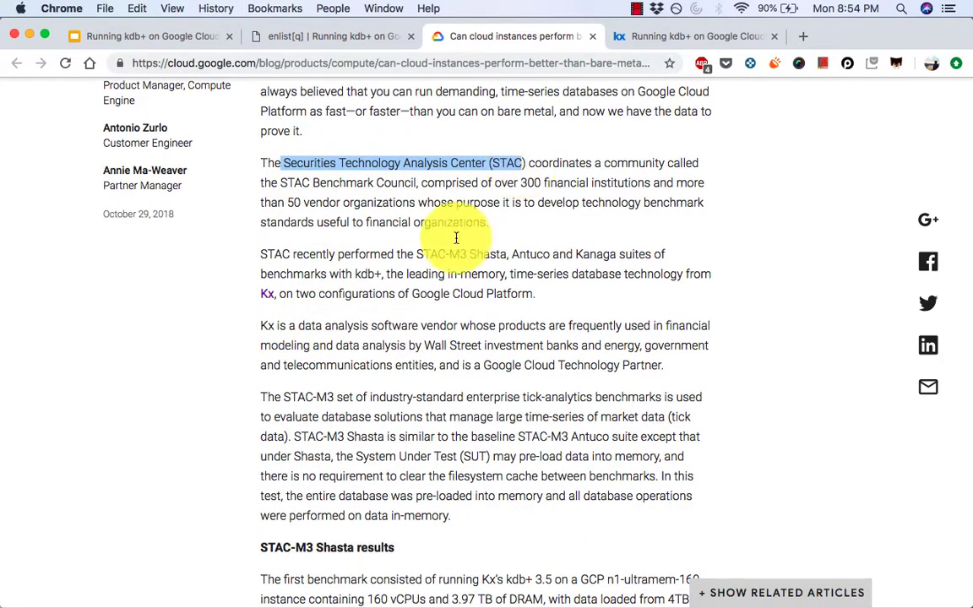
{"action": "left_click", "coordinate": [402, 319]}
{"action": "scroll", "coordinate": [401, 314], "scroll_direction": "down", "scroll_amount": 10}
{"action": "scroll", "coordinate": [401, 314], "scroll_direction": "down", "scroll_amount": 9}
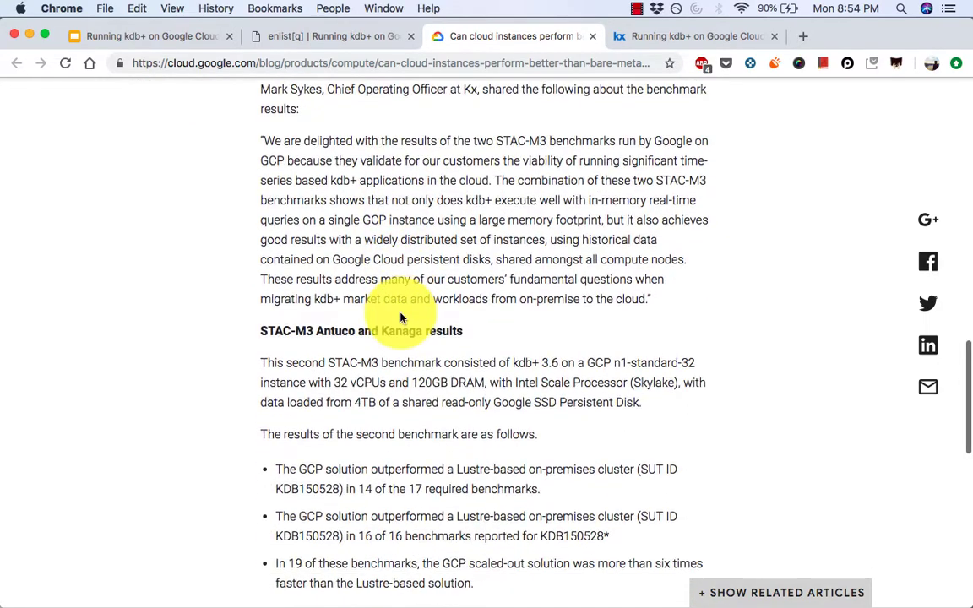
{"action": "scroll", "coordinate": [356, 397], "scroll_direction": "down", "scroll_amount": 7}
{"action": "scroll", "coordinate": [358, 398], "scroll_direction": "down", "scroll_amount": 2}
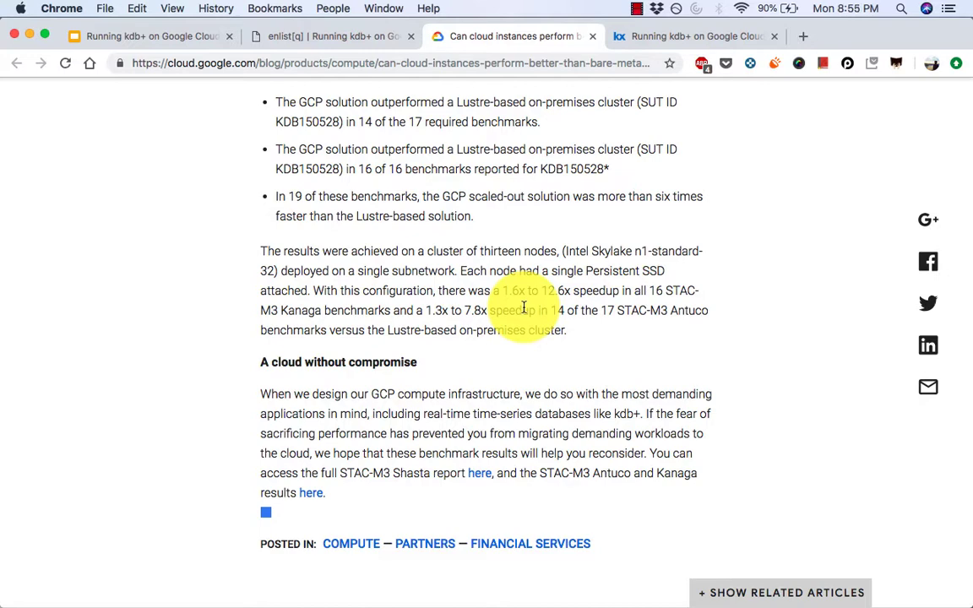
- Look through the Kx blog's copy of the "Running kdb+ on Google Cloud (GCP)" post, from the introduction to Step 1
{"action": "left_click", "coordinate": [716, 37]}
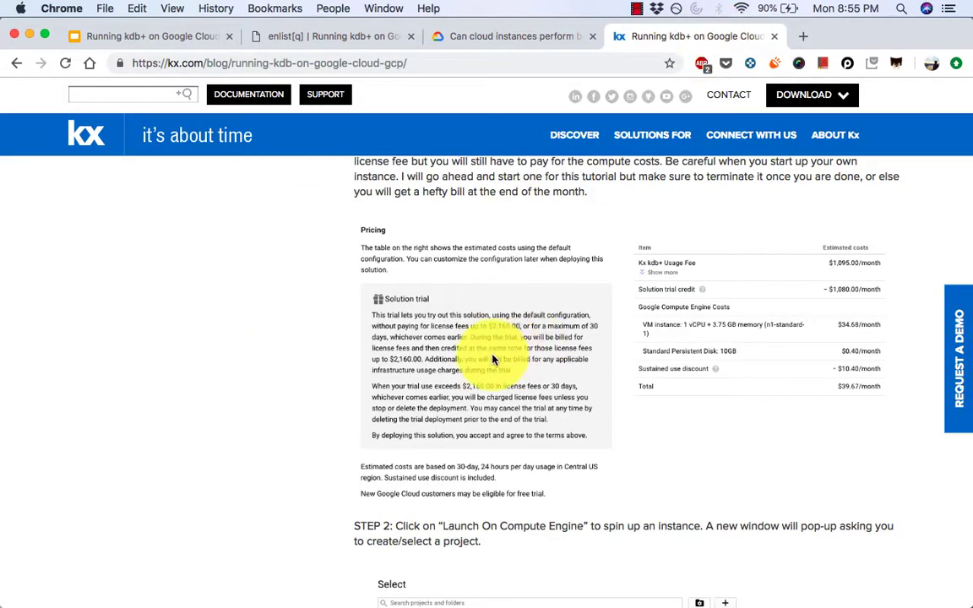
{"action": "scroll", "coordinate": [469, 330], "scroll_direction": "up", "scroll_amount": 15}
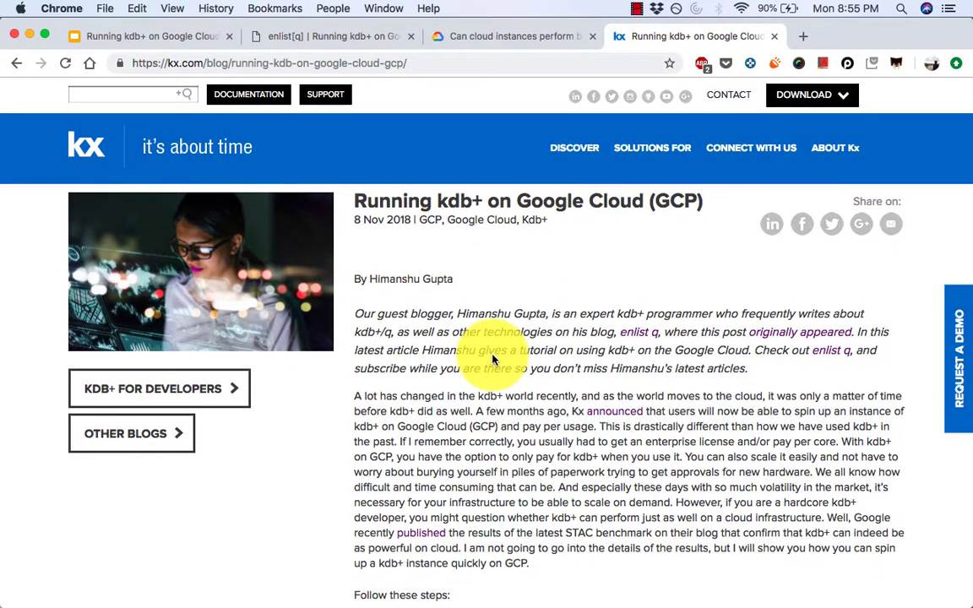
{"action": "scroll", "coordinate": [495, 361], "scroll_direction": "down", "scroll_amount": 1}
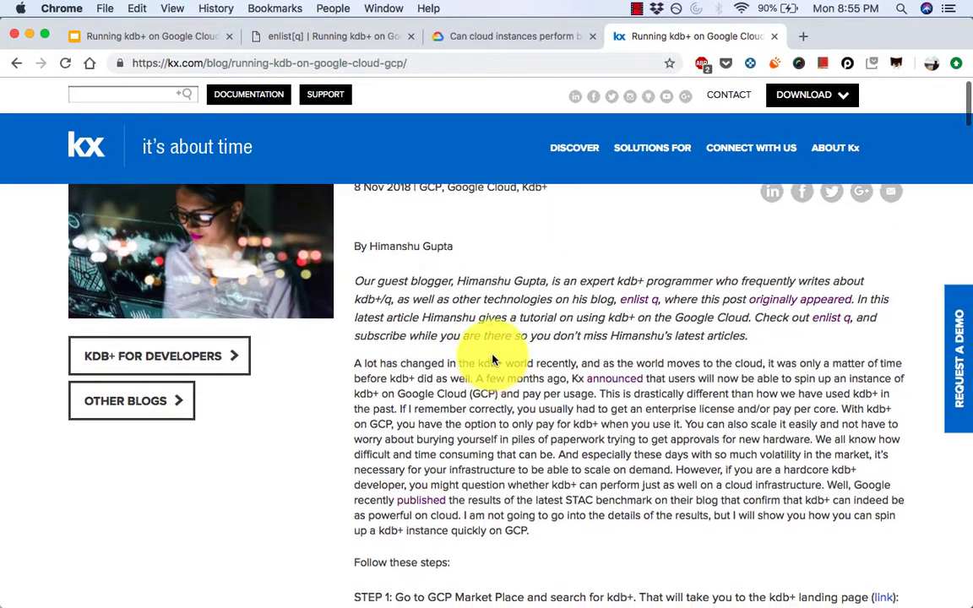
{"action": "scroll", "coordinate": [495, 352], "scroll_direction": "up", "scroll_amount": 1}
{"action": "scroll", "coordinate": [483, 418], "scroll_direction": "down", "scroll_amount": 5}
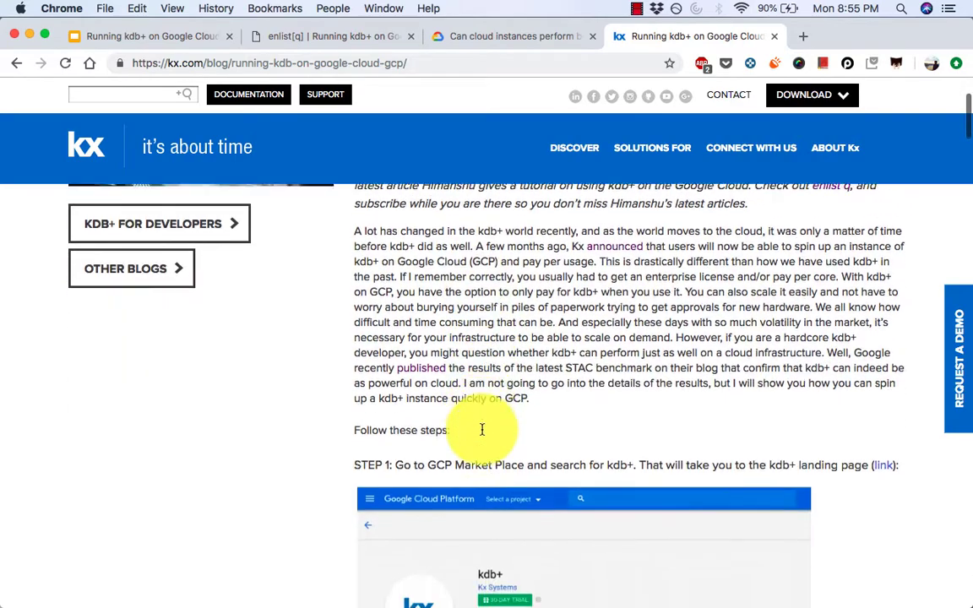
{"action": "scroll", "coordinate": [482, 430], "scroll_direction": "down", "scroll_amount": 2}
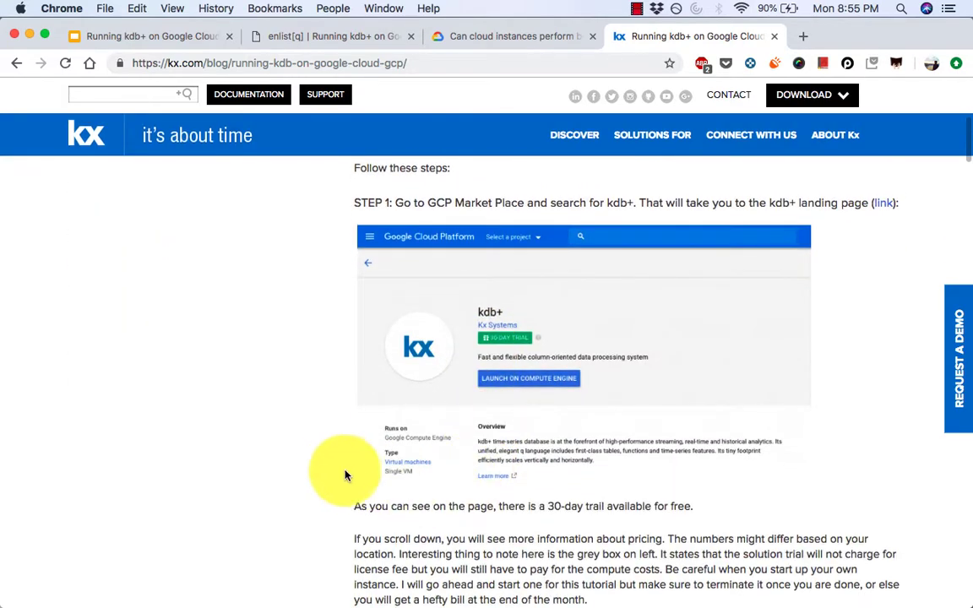
{"action": "scroll", "coordinate": [330, 474], "scroll_direction": "down", "scroll_amount": 3}
{"action": "scroll", "coordinate": [332, 477], "scroll_direction": "up", "scroll_amount": 2}
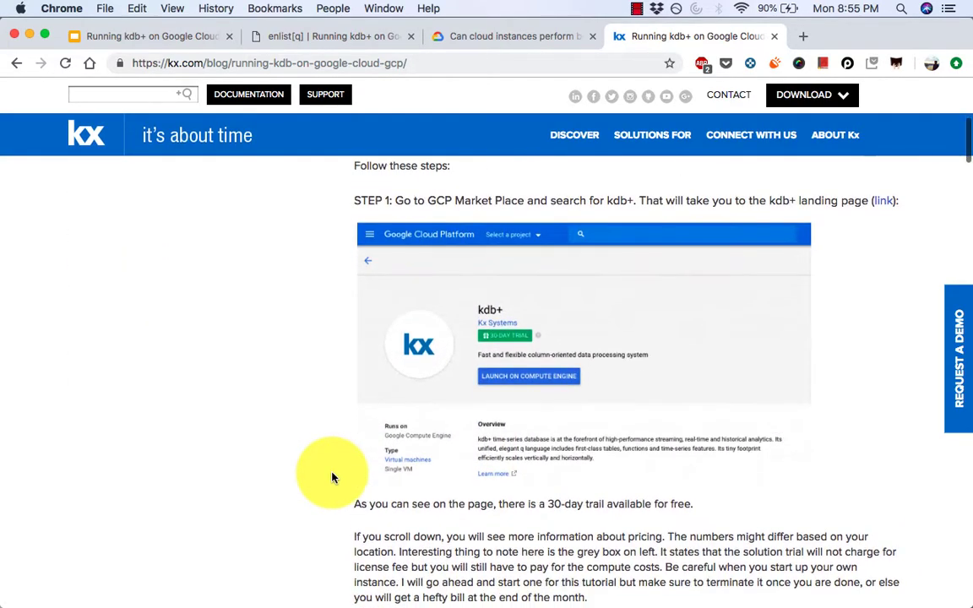
{"action": "scroll", "coordinate": [318, 440], "scroll_direction": "down", "scroll_amount": 2}
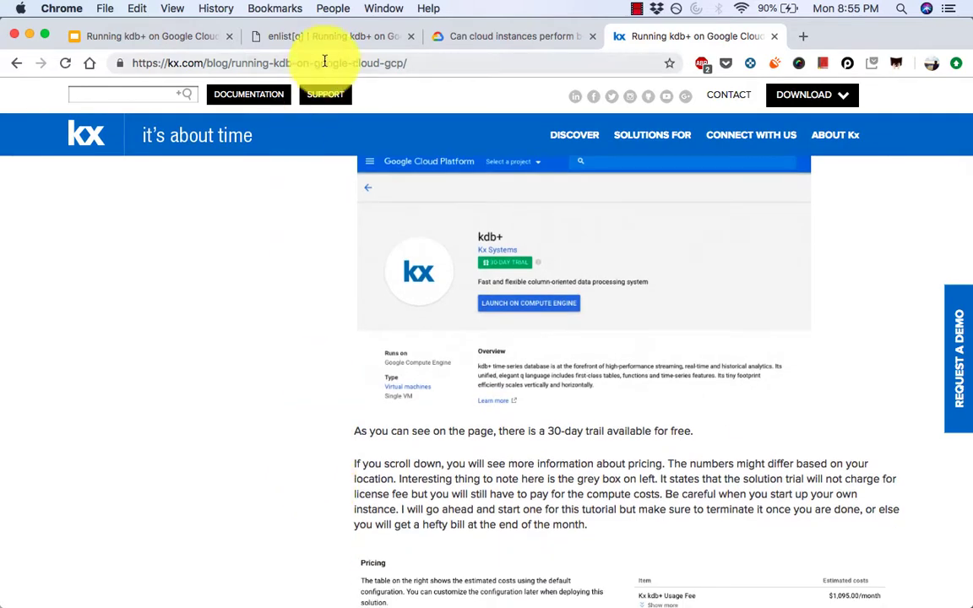
- Open the kdb+ Marketplace landing page in a new tab from the Step 1 link in the enlist[q] article
{"action": "left_click", "coordinate": [333, 37]}
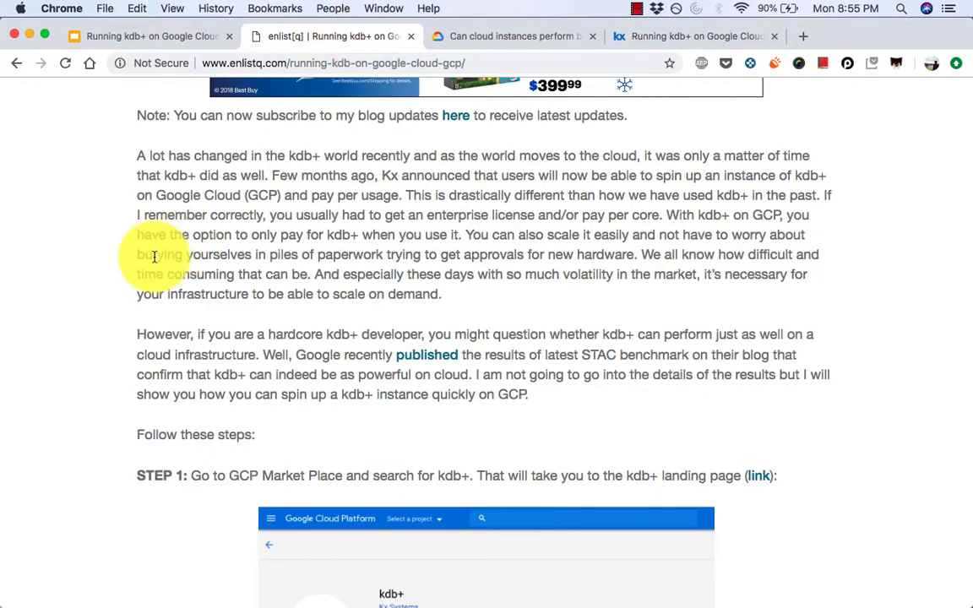
{"action": "scroll", "coordinate": [156, 254], "scroll_direction": "down", "scroll_amount": 5}
{"action": "scroll", "coordinate": [155, 260], "scroll_direction": "down", "scroll_amount": 2}
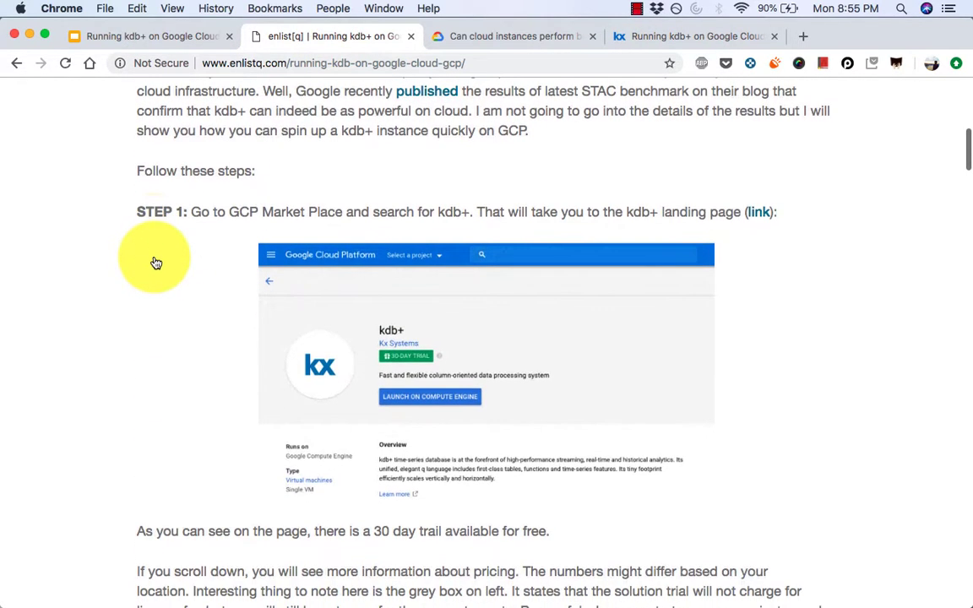
{"action": "scroll", "coordinate": [157, 262], "scroll_direction": "down", "scroll_amount": 2}
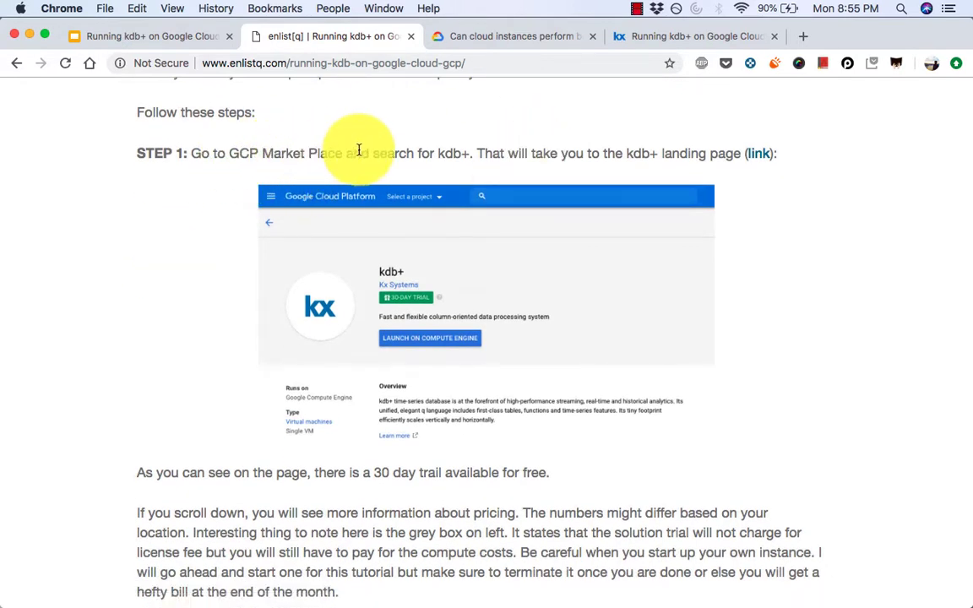
{"action": "right_click", "coordinate": [757, 158]}
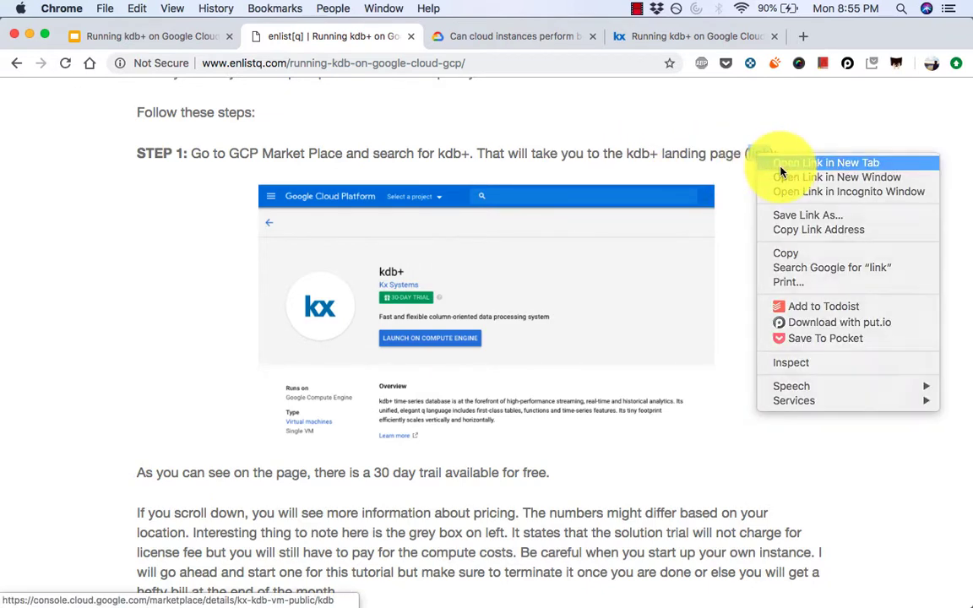
{"action": "left_click", "coordinate": [783, 166]}
{"action": "left_click", "coordinate": [475, 41]}
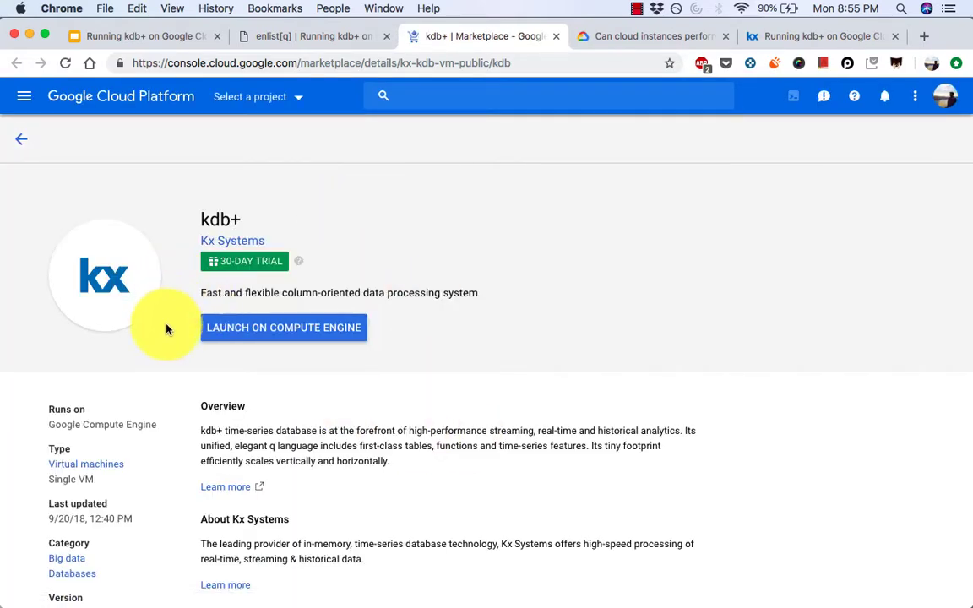
- Examine the kdb+ Marketplace listing's overview, version, operating system and solution trial details
{"action": "scroll", "coordinate": [168, 368], "scroll_direction": "down", "scroll_amount": 2}
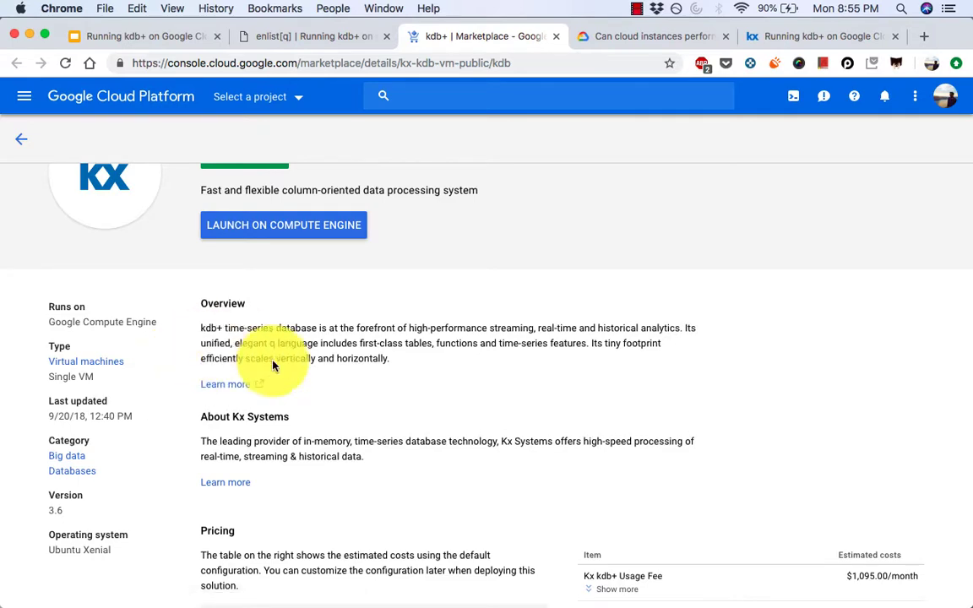
{"action": "scroll", "coordinate": [283, 426], "scroll_direction": "down", "scroll_amount": 2}
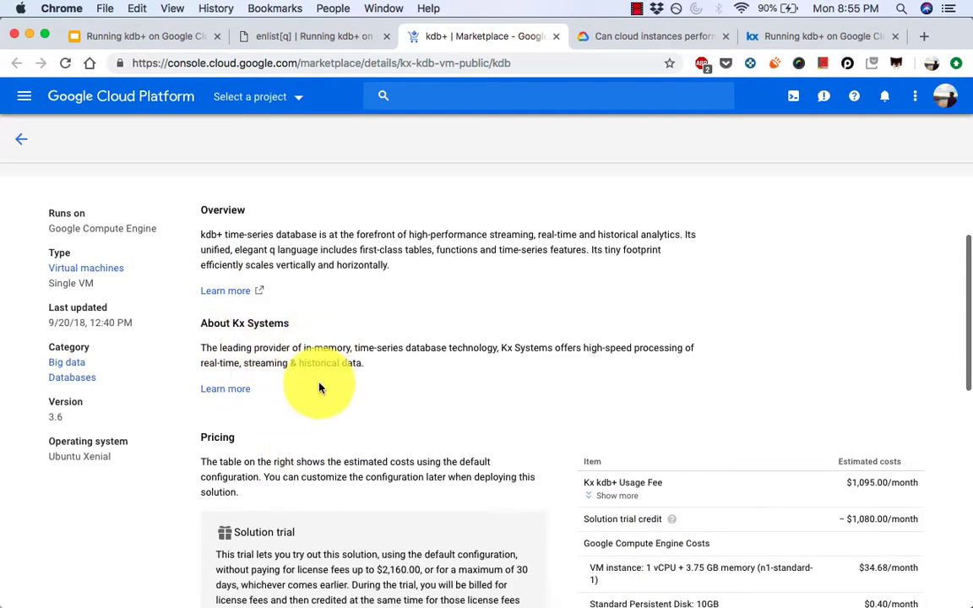
{"action": "scroll", "coordinate": [317, 384], "scroll_direction": "down", "scroll_amount": 3}
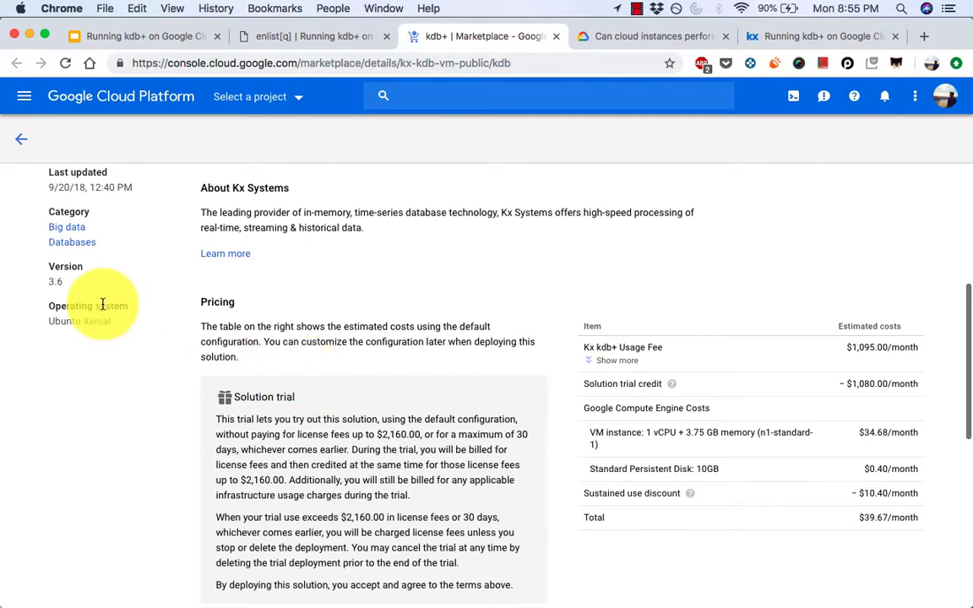
{"action": "scroll", "coordinate": [98, 302], "scroll_direction": "up", "scroll_amount": 3}
{"action": "left_click_drag", "start_coordinate": [65, 391], "coordinate": [49, 389]}
{"action": "left_click", "coordinate": [44, 462]}
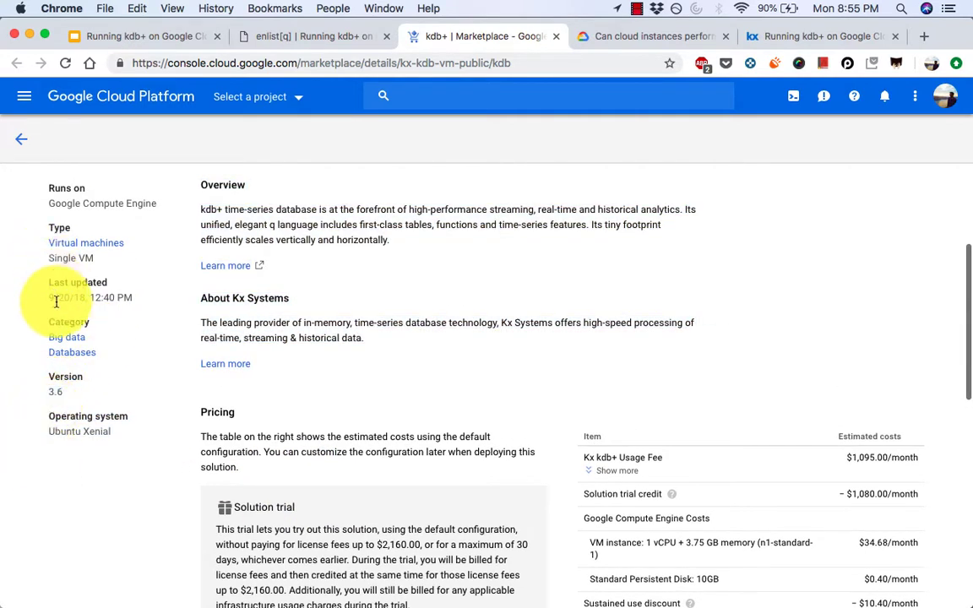
{"action": "scroll", "coordinate": [406, 309], "scroll_direction": "down", "scroll_amount": 3}
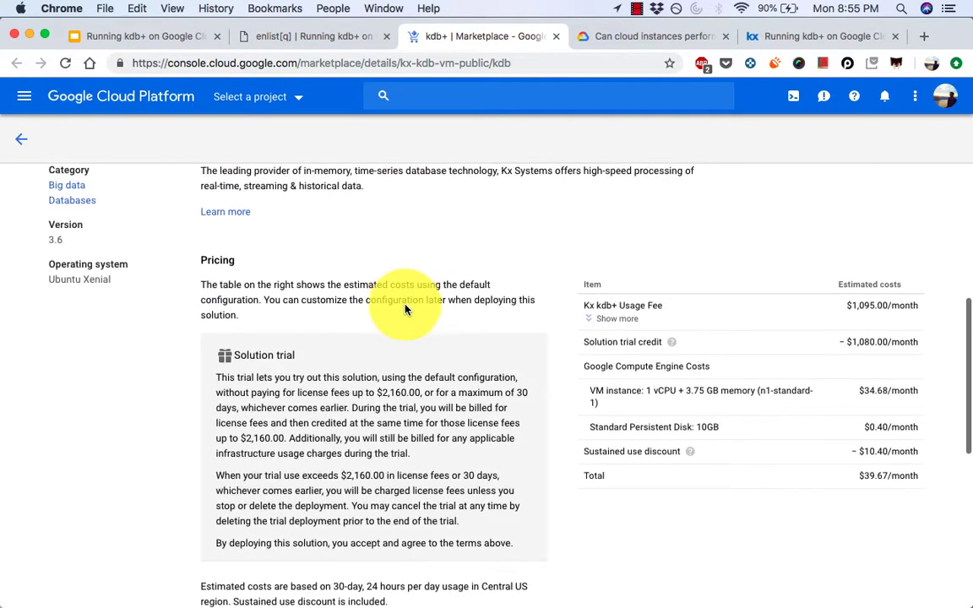
{"action": "scroll", "coordinate": [410, 302], "scroll_direction": "up", "scroll_amount": 1}
{"action": "scroll", "coordinate": [575, 238], "scroll_direction": "up", "scroll_amount": 5}
{"action": "scroll", "coordinate": [575, 238], "scroll_direction": "up", "scroll_amount": 2}
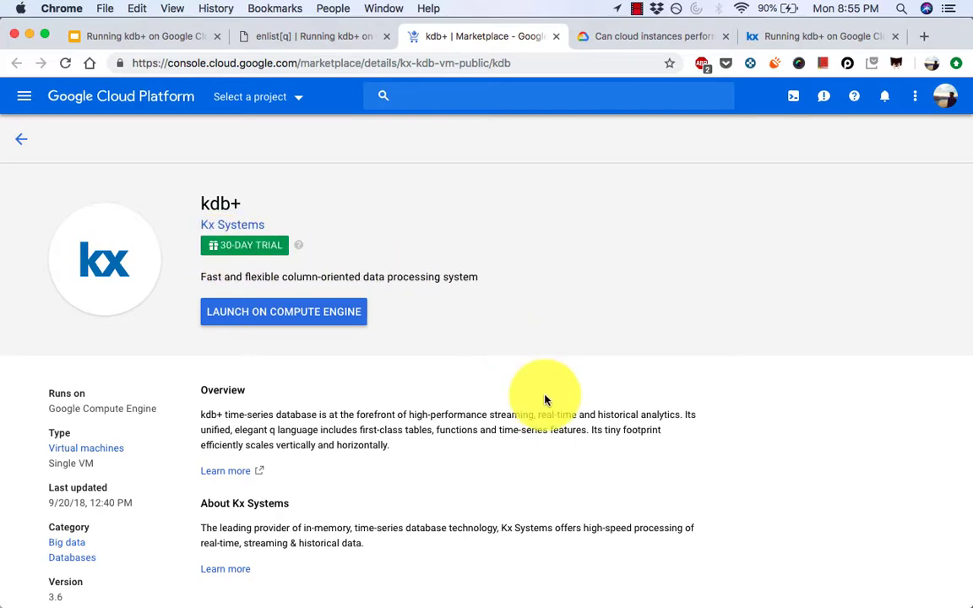
- Review the kdb+ listing's estimated costs, trial terms, and tutorials and documentation section
{"action": "scroll", "coordinate": [545, 397], "scroll_direction": "down", "scroll_amount": 5}
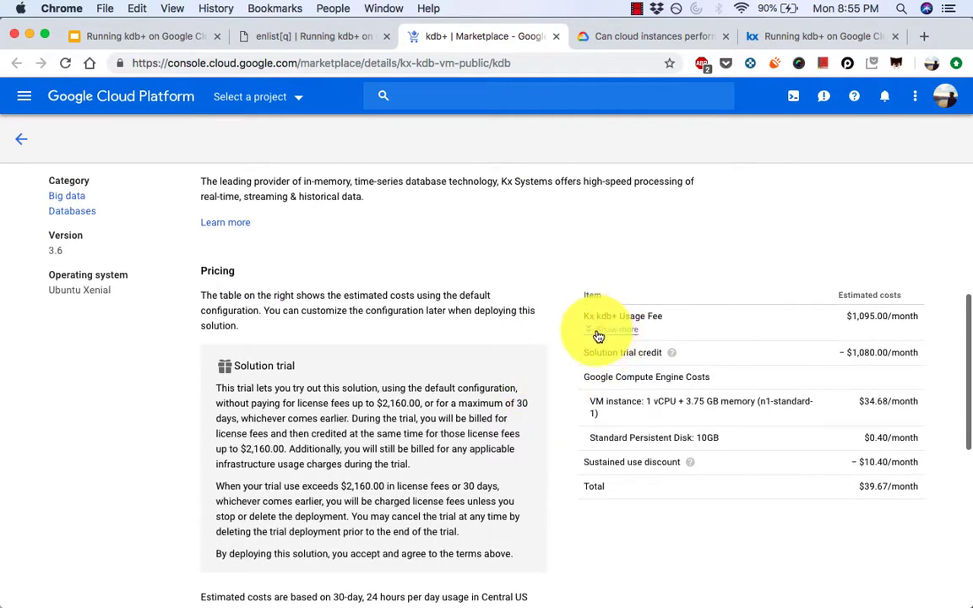
{"action": "scroll", "coordinate": [569, 380], "scroll_direction": "down", "scroll_amount": 2}
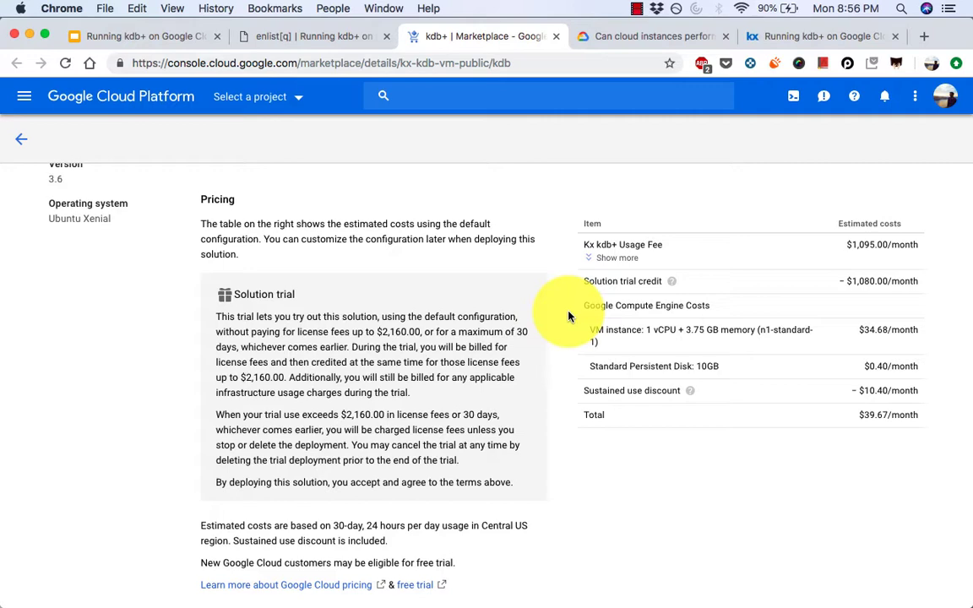
{"action": "scroll", "coordinate": [568, 316], "scroll_direction": "down", "scroll_amount": 2}
{"action": "scroll", "coordinate": [568, 316], "scroll_direction": "up", "scroll_amount": 1}
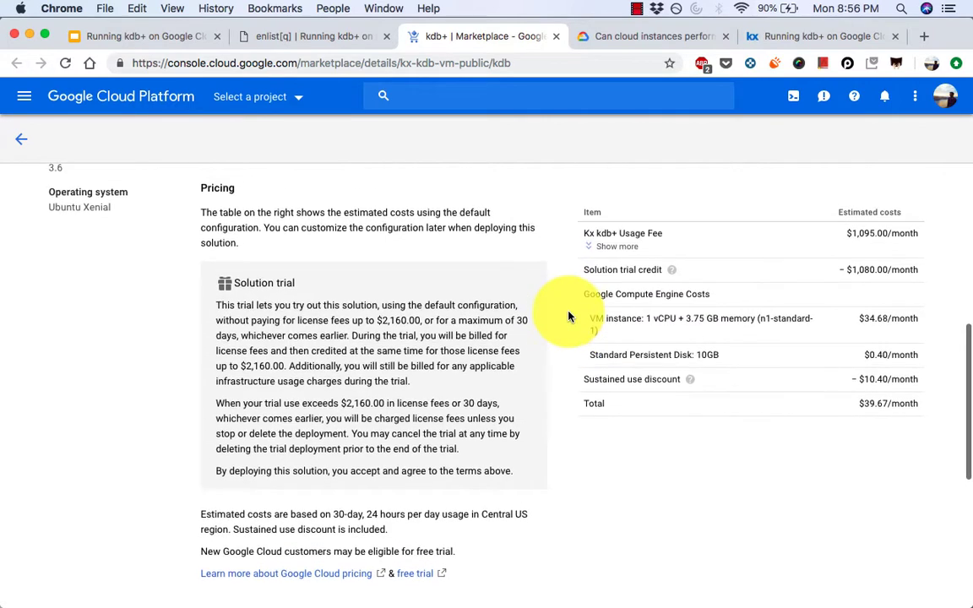
{"action": "scroll", "coordinate": [568, 316], "scroll_direction": "down", "scroll_amount": 1}
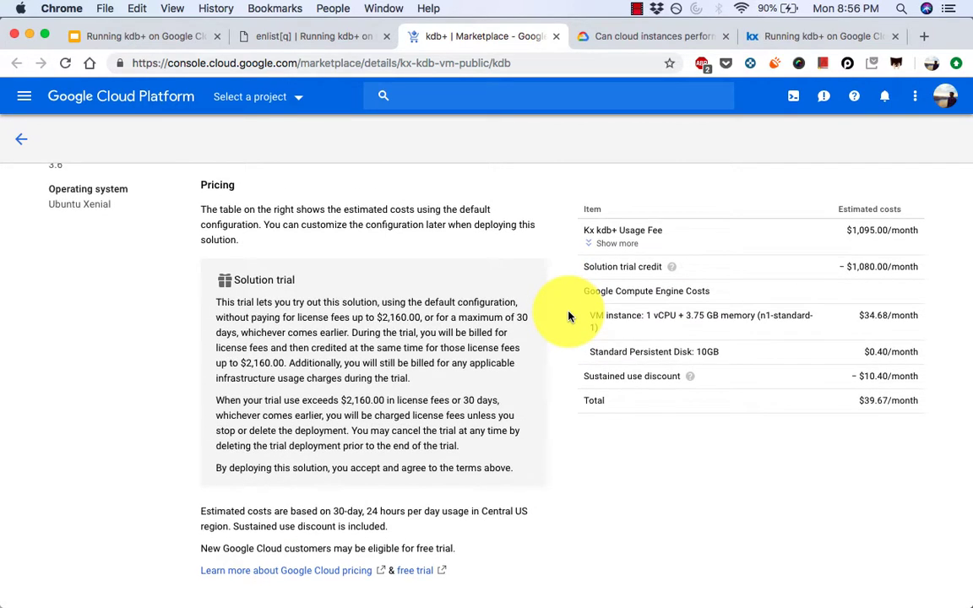
{"action": "scroll", "coordinate": [569, 316], "scroll_direction": "down", "scroll_amount": 5}
{"action": "scroll", "coordinate": [568, 316], "scroll_direction": "up", "scroll_amount": 3}
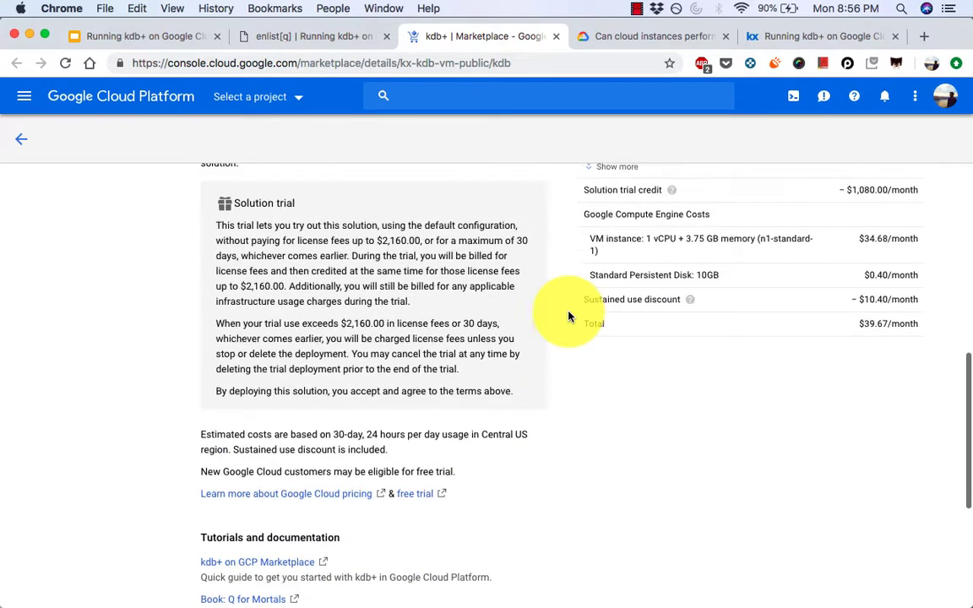
{"action": "scroll", "coordinate": [569, 316], "scroll_direction": "down", "scroll_amount": 7}
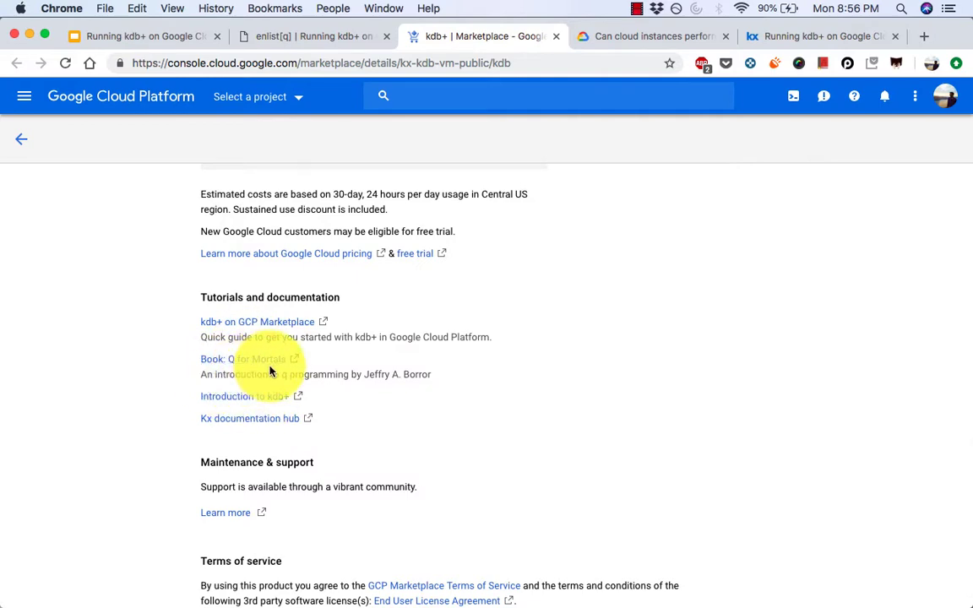
{"action": "scroll", "coordinate": [166, 406], "scroll_direction": "down", "scroll_amount": 1}
{"action": "scroll", "coordinate": [167, 405], "scroll_direction": "up", "scroll_amount": 15}
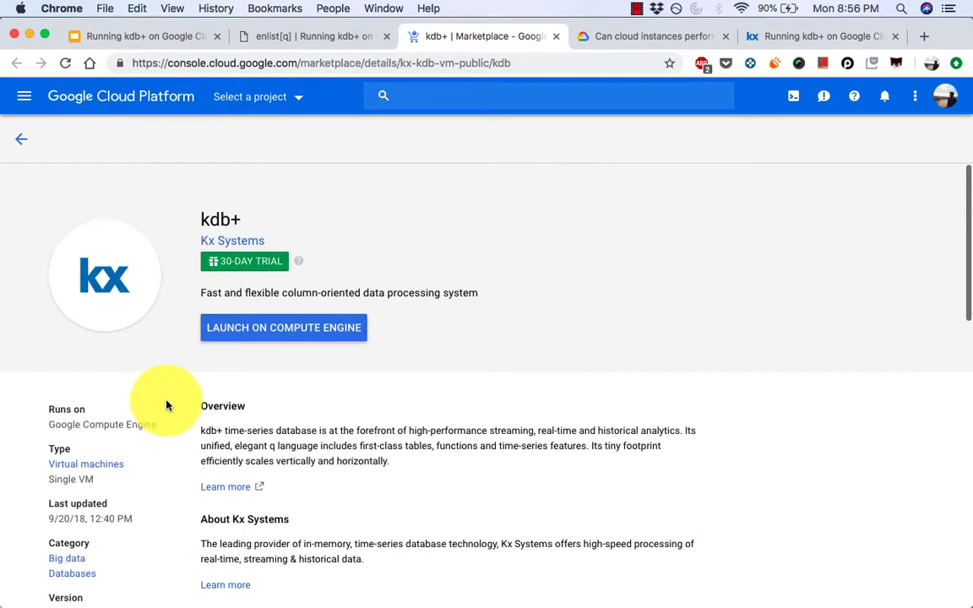
- Start launching kdb+ on Compute Engine and create a new project named enlistqKdbOnGcp with no organization
{"action": "left_click", "coordinate": [267, 330]}
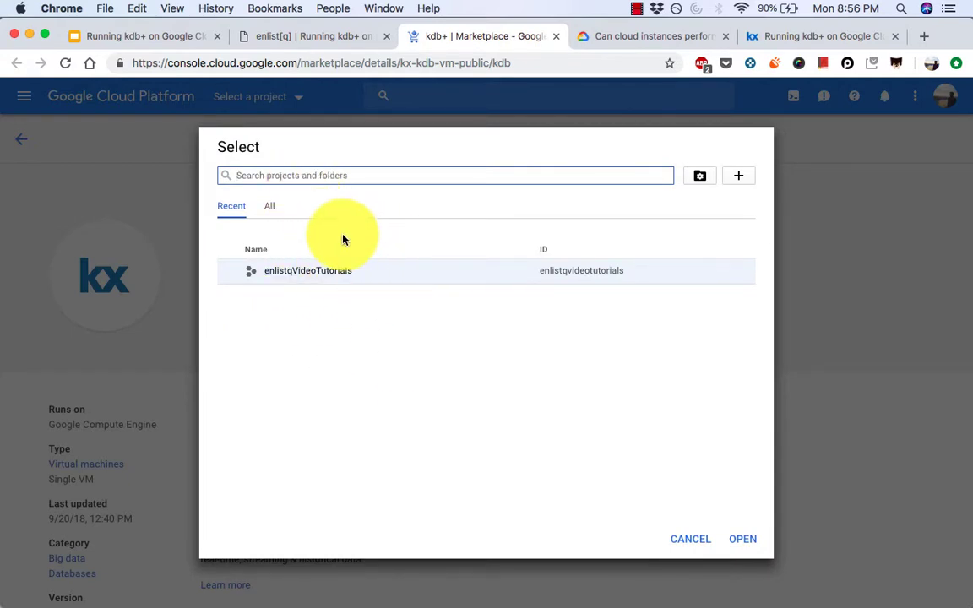
{"action": "left_click", "coordinate": [740, 180]}
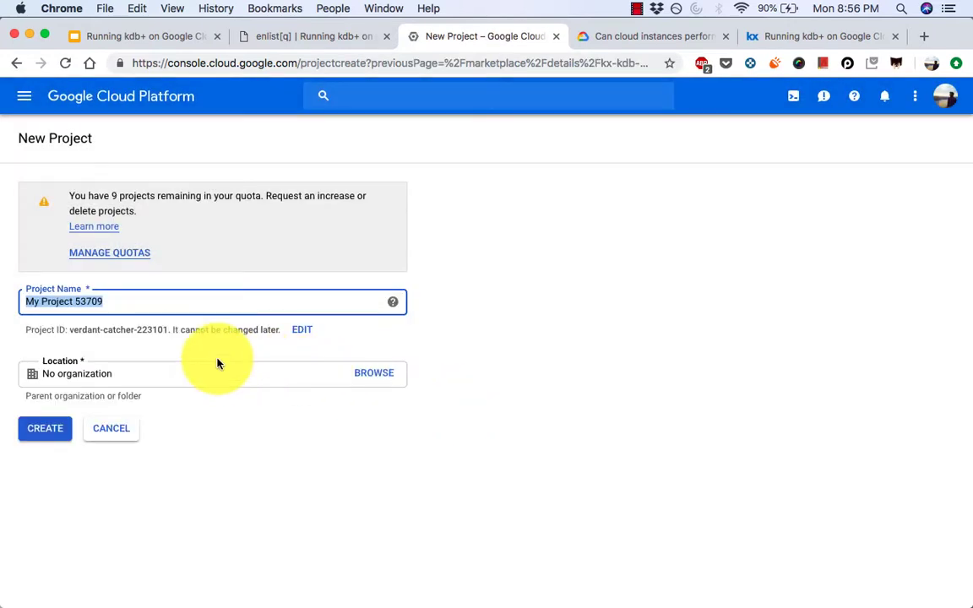
{"action": "type", "text": "enlist"}
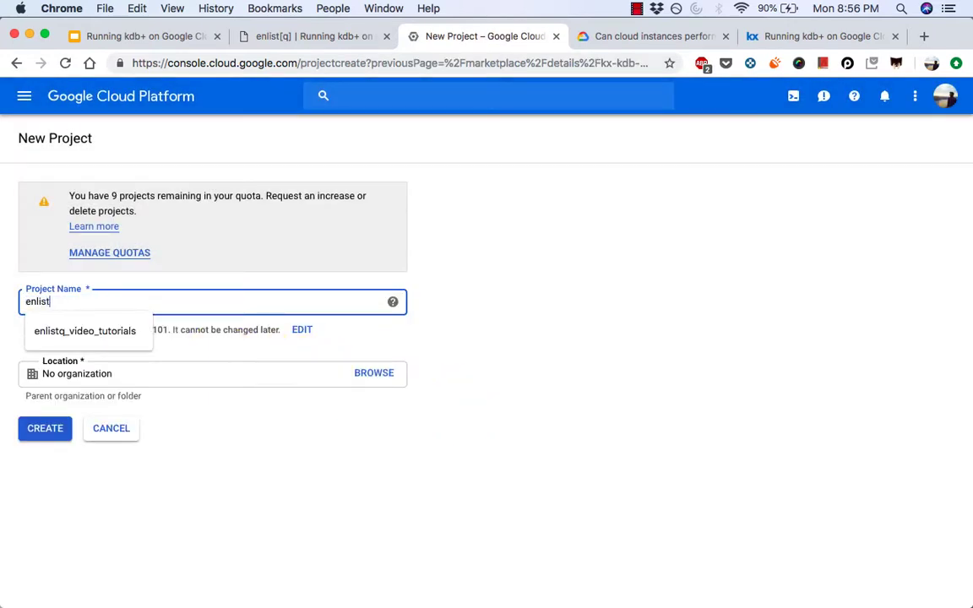
{"action": "type", "text": "q_"}
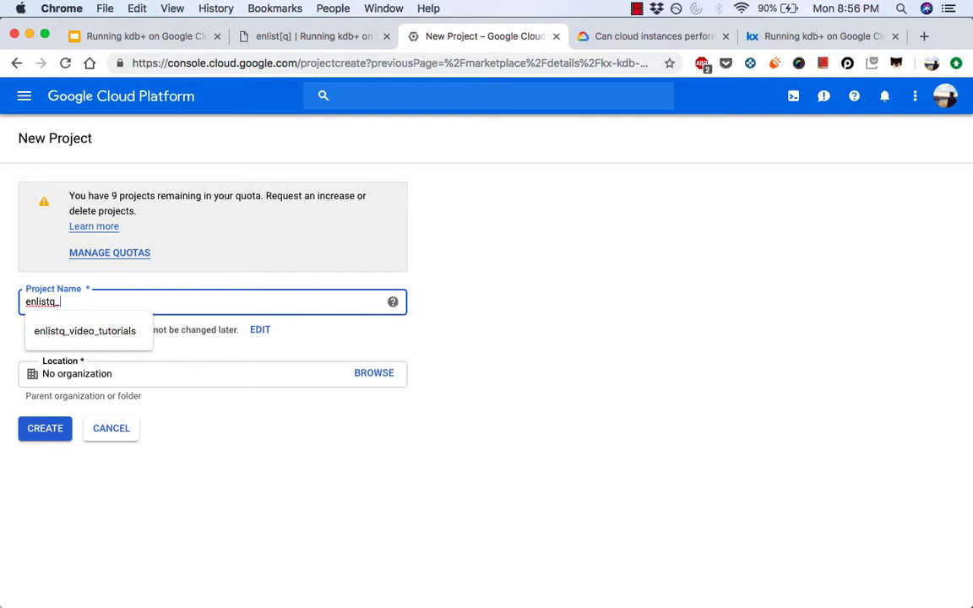
{"action": "type", "text": "kdb_on_"}
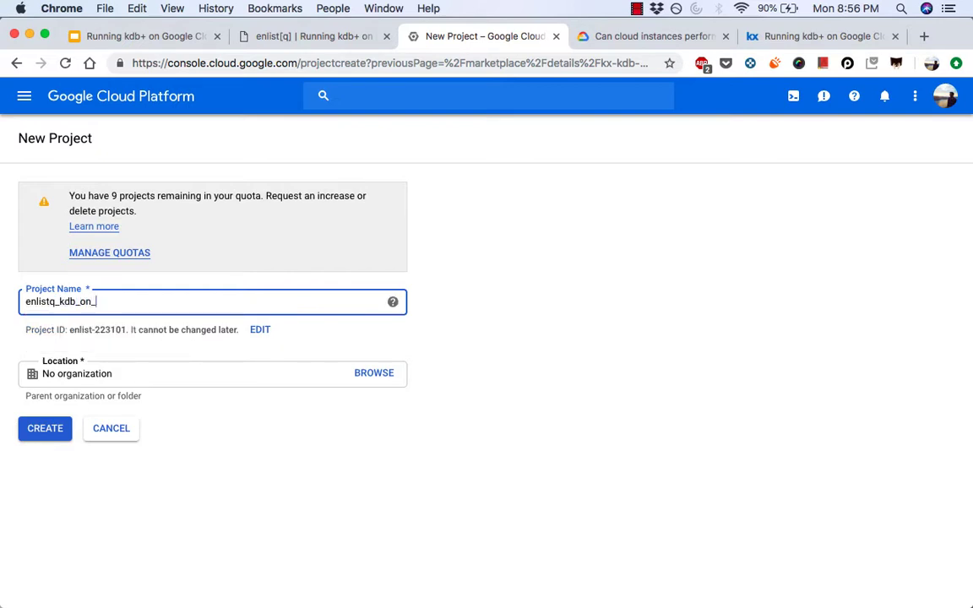
{"action": "type", "text": "g"}
{"action": "type", "text": "Gcp"}
{"action": "left_click_drag", "start_coordinate": [74, 301], "coordinate": [84, 302]}
{"action": "type", "text": "OK"}
{"action": "left_click", "coordinate": [43, 428]}
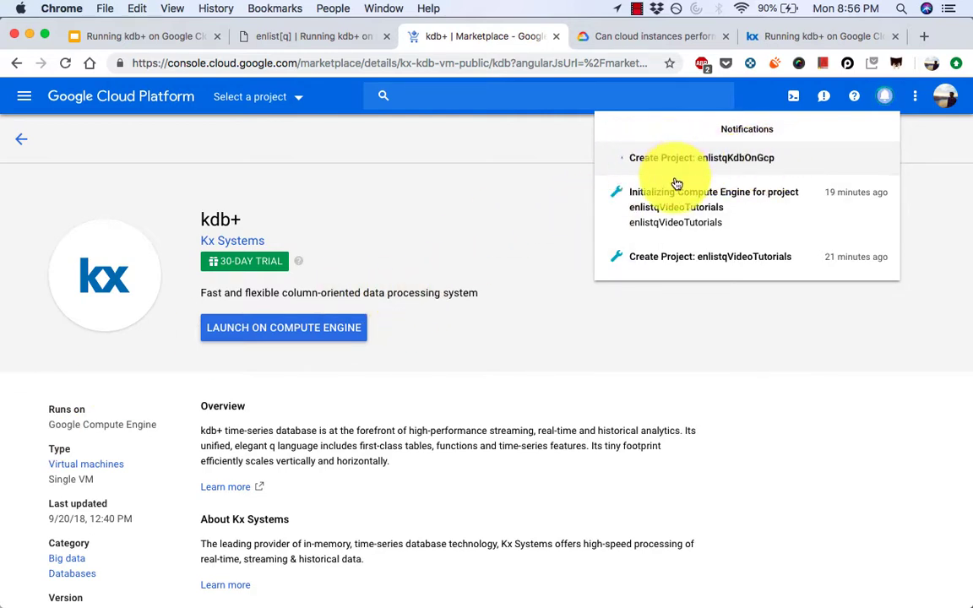
- Look over the listing's pricing section and check the notifications for the project creation status
{"action": "left_click", "coordinate": [728, 425]}
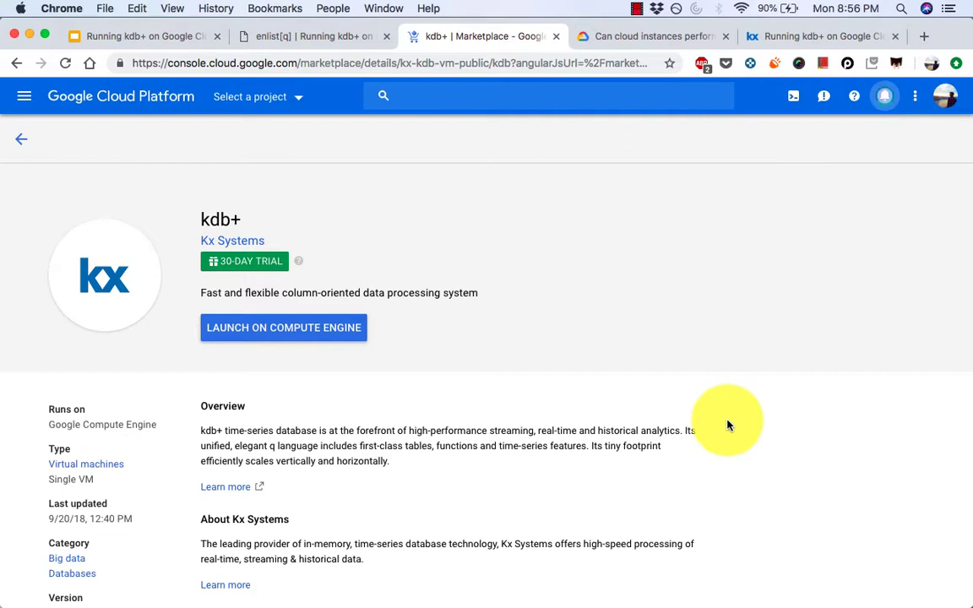
{"action": "scroll", "coordinate": [728, 425], "scroll_direction": "down", "scroll_amount": 2}
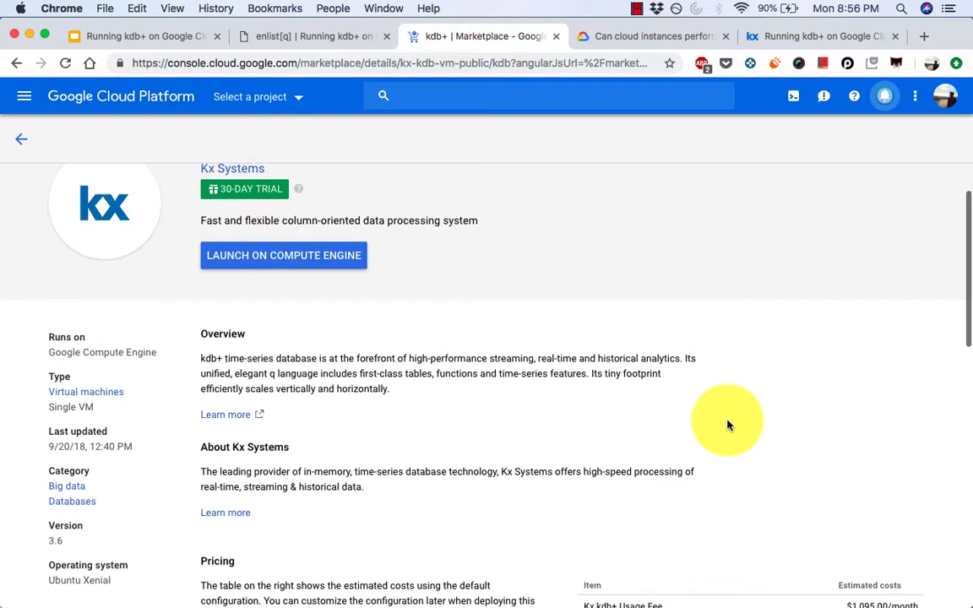
{"action": "scroll", "coordinate": [728, 425], "scroll_direction": "down", "scroll_amount": 2}
{"action": "scroll", "coordinate": [728, 425], "scroll_direction": "down", "scroll_amount": 5}
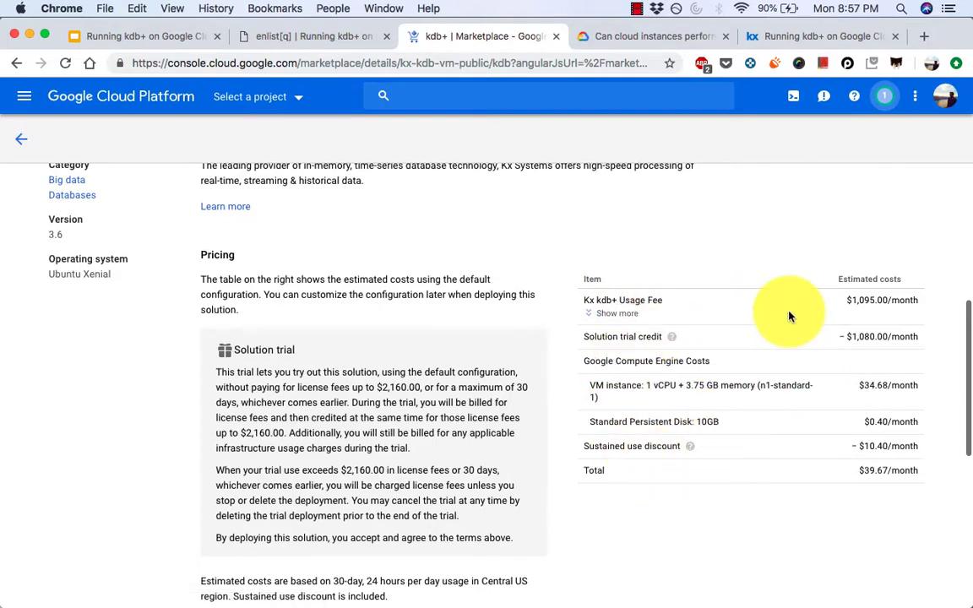
{"action": "scroll", "coordinate": [783, 315], "scroll_direction": "up", "scroll_amount": 3}
{"action": "left_click", "coordinate": [883, 102]}
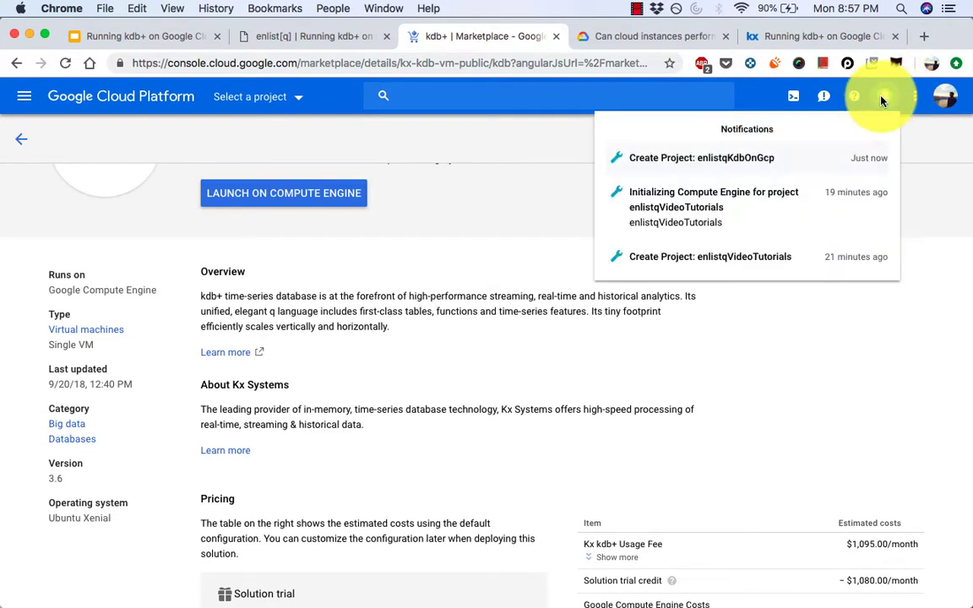
{"action": "left_click", "coordinate": [596, 346]}
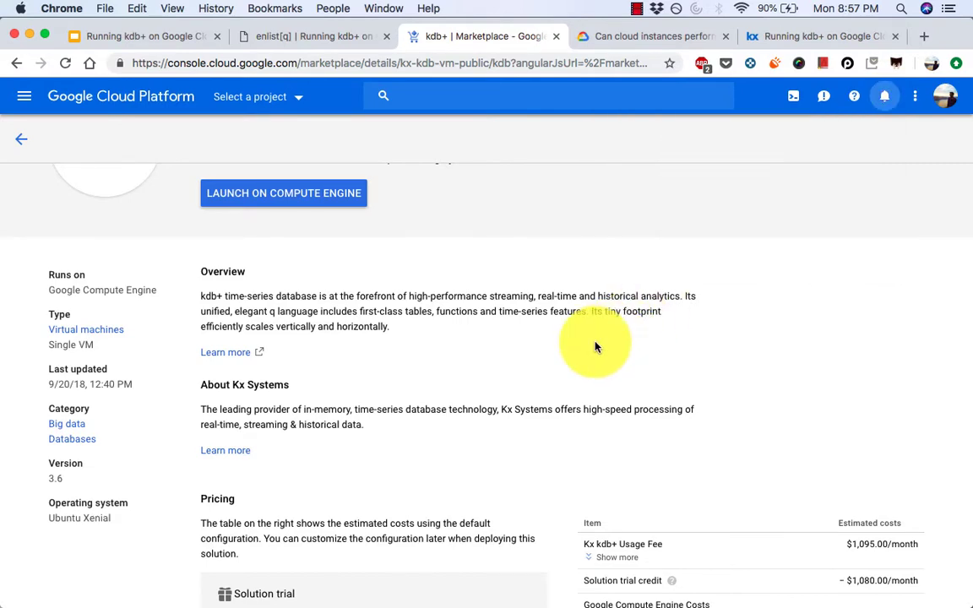
- Launch kdb+ on Compute Engine with the enlistqKdbOnGcp project
{"action": "scroll", "coordinate": [597, 341], "scroll_direction": "up", "scroll_amount": 2}
{"action": "left_click", "coordinate": [288, 336]}
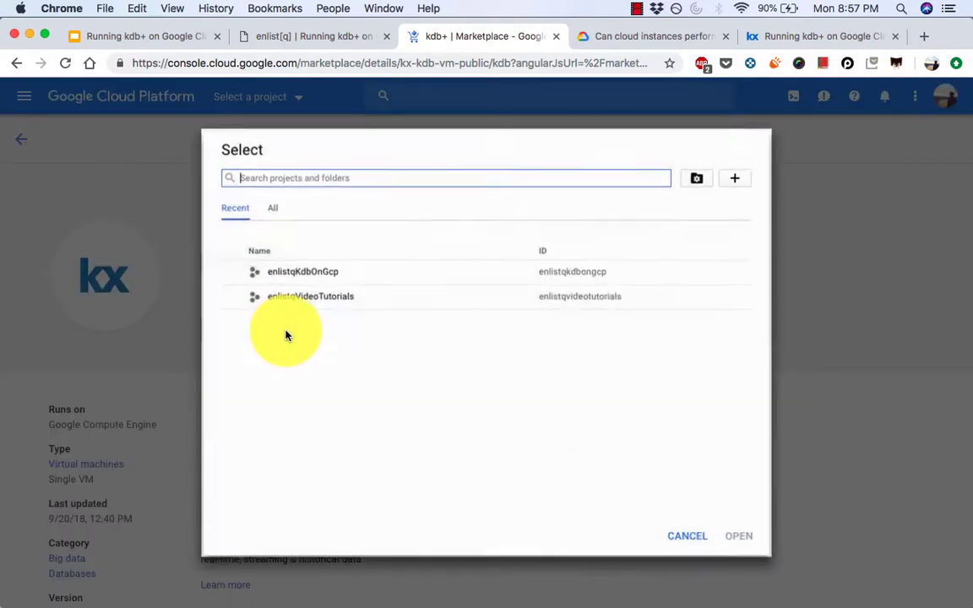
{"action": "left_click", "coordinate": [325, 273]}
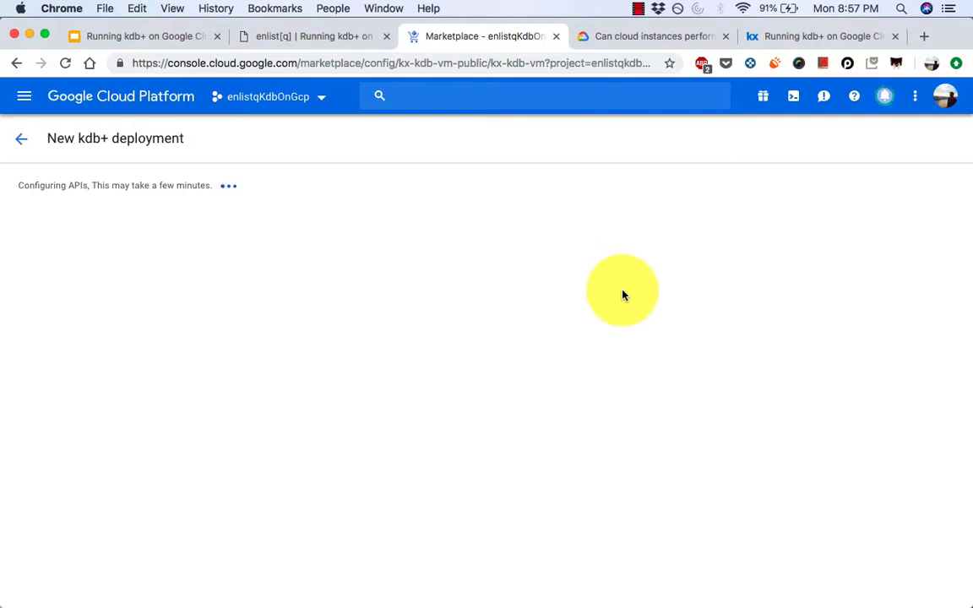
- Look through the enlist[q] article from Step 1 to Step 6, covering project creation and the trial agreement
{"action": "left_click", "coordinate": [325, 38]}
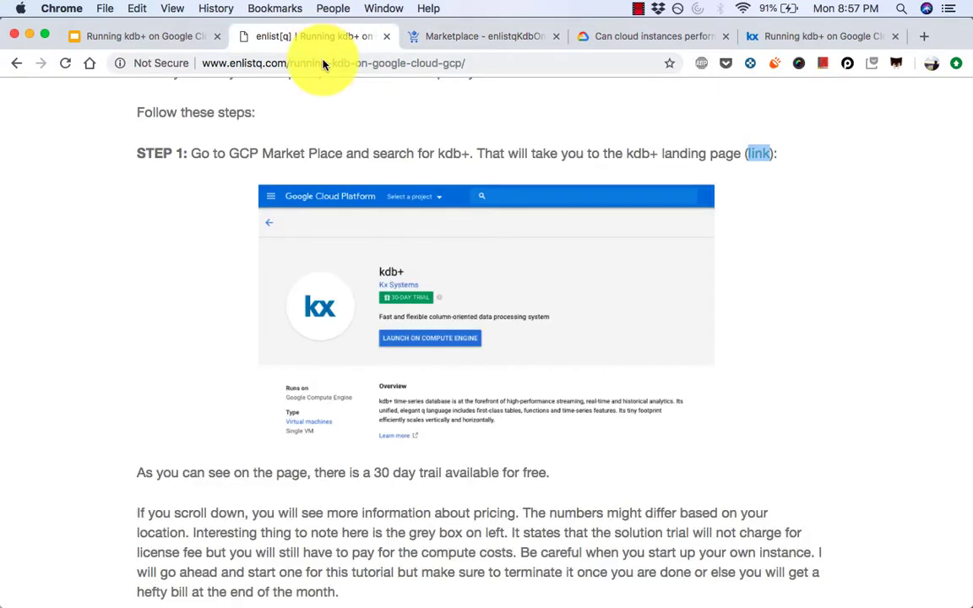
{"action": "scroll", "coordinate": [78, 429], "scroll_direction": "down", "scroll_amount": 8}
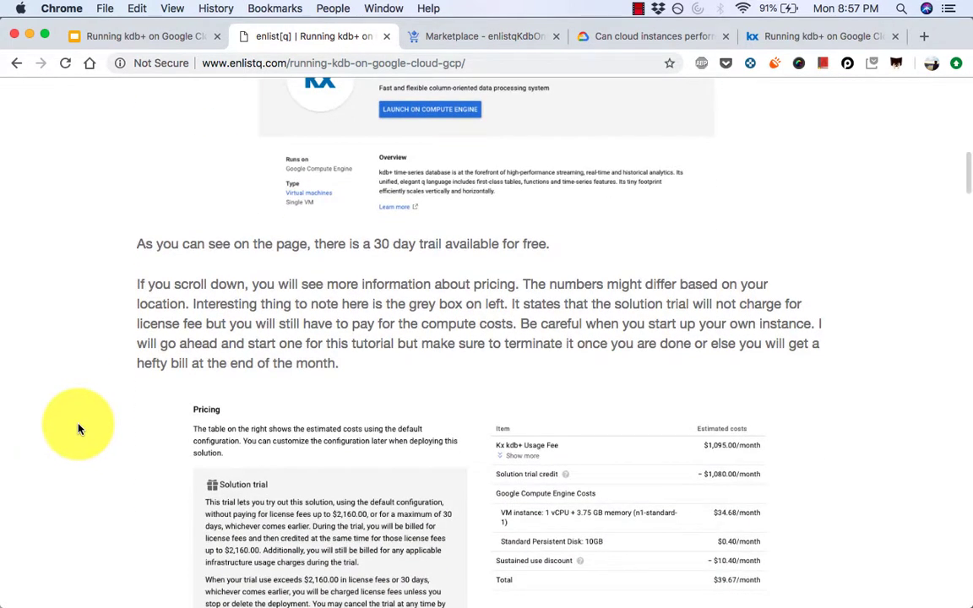
{"action": "scroll", "coordinate": [78, 428], "scroll_direction": "down", "scroll_amount": 14}
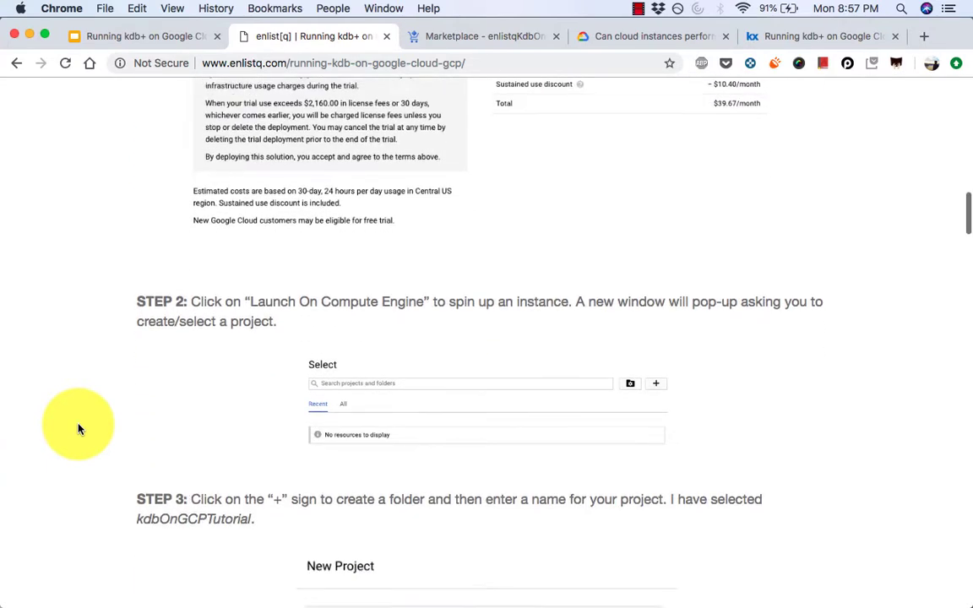
{"action": "scroll", "coordinate": [78, 428], "scroll_direction": "down", "scroll_amount": 10}
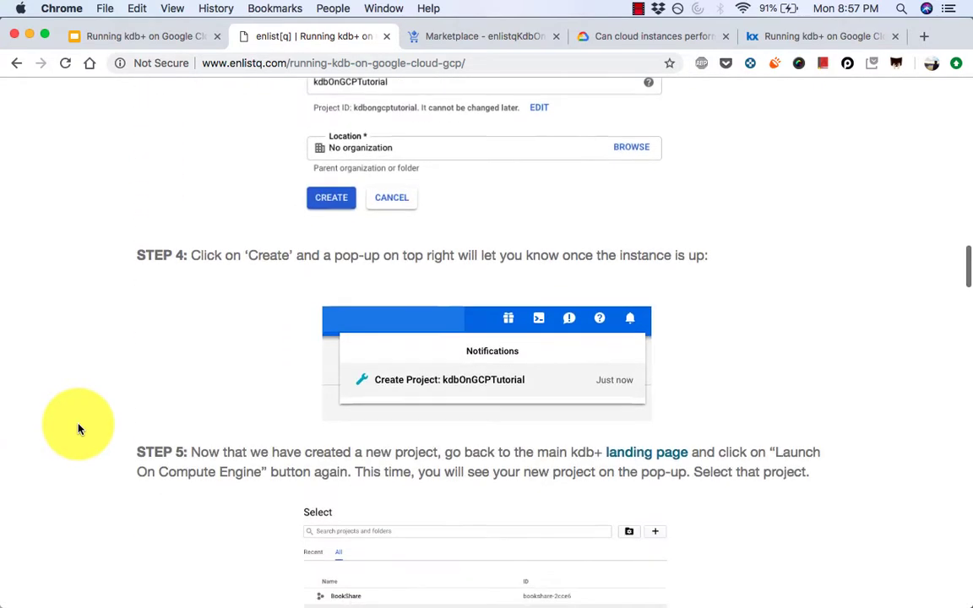
{"action": "scroll", "coordinate": [78, 428], "scroll_direction": "down", "scroll_amount": 4}
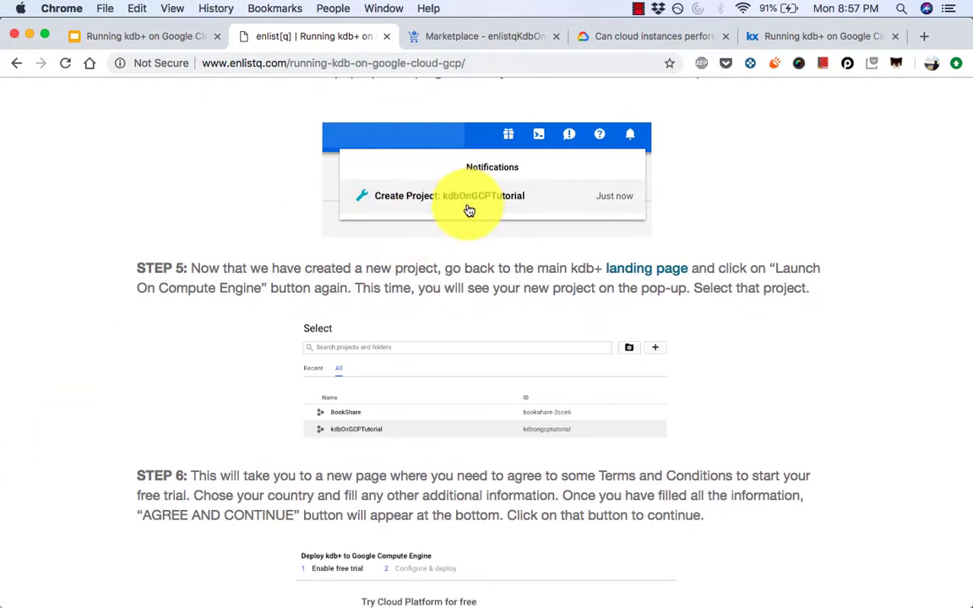
{"action": "scroll", "coordinate": [149, 383], "scroll_direction": "down", "scroll_amount": 8}
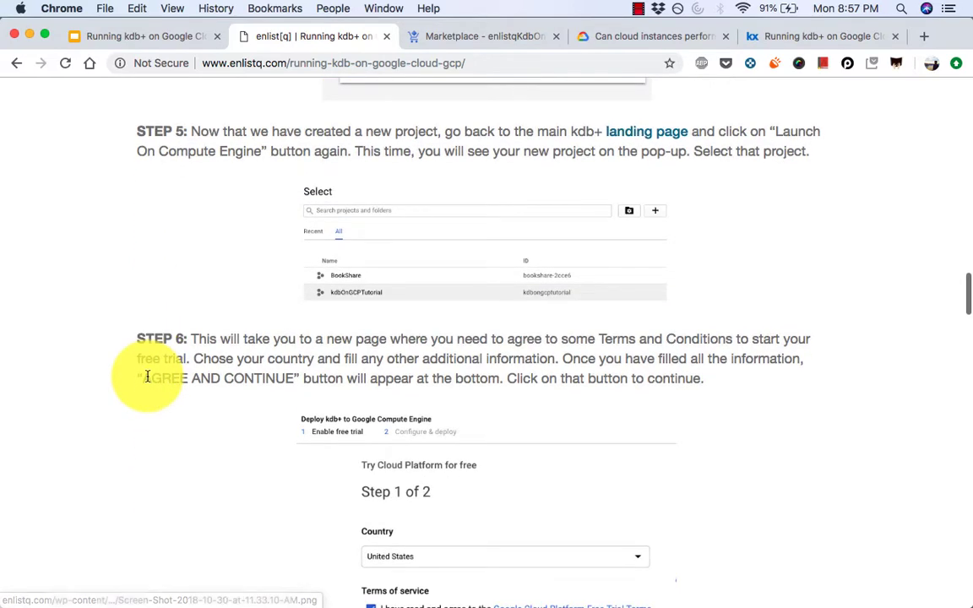
{"action": "scroll", "coordinate": [148, 378], "scroll_direction": "up", "scroll_amount": 9}
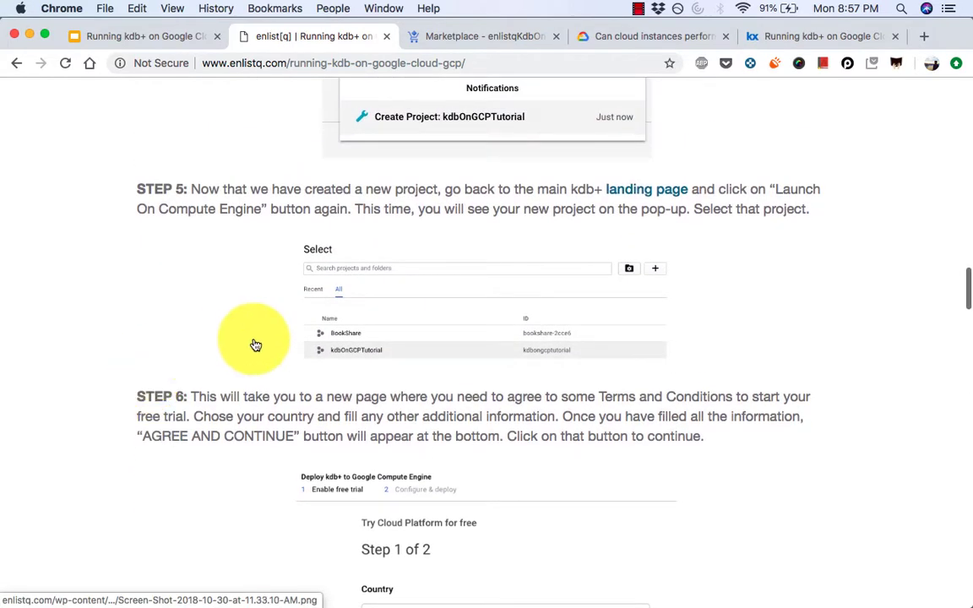
{"action": "scroll", "coordinate": [211, 380], "scroll_direction": "down", "scroll_amount": 3}
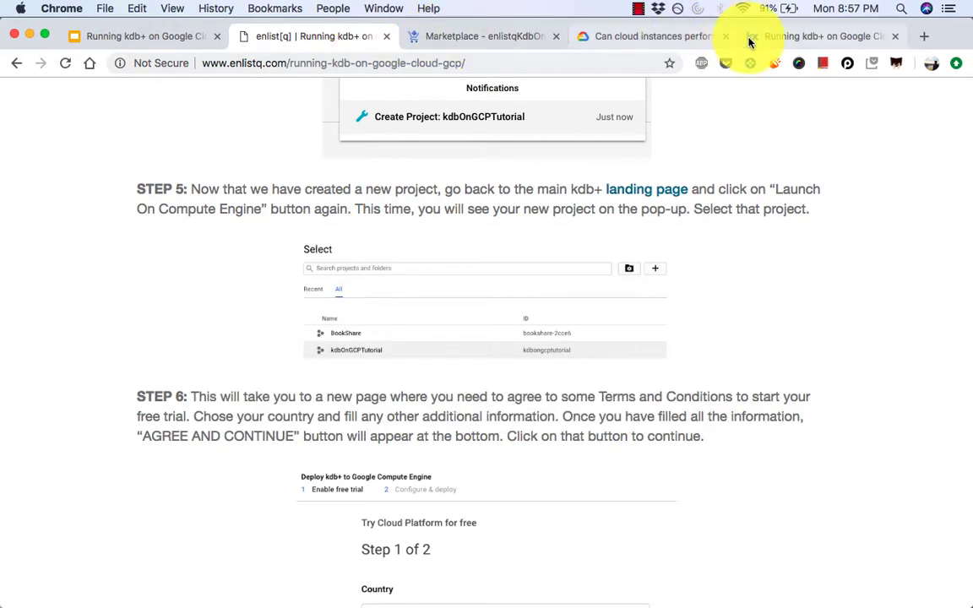
- Return to the kdb+ listing from the pending deployment page and relaunch it on Compute Engine in the enlistqKdbOnGcp project
{"action": "left_click", "coordinate": [504, 38]}
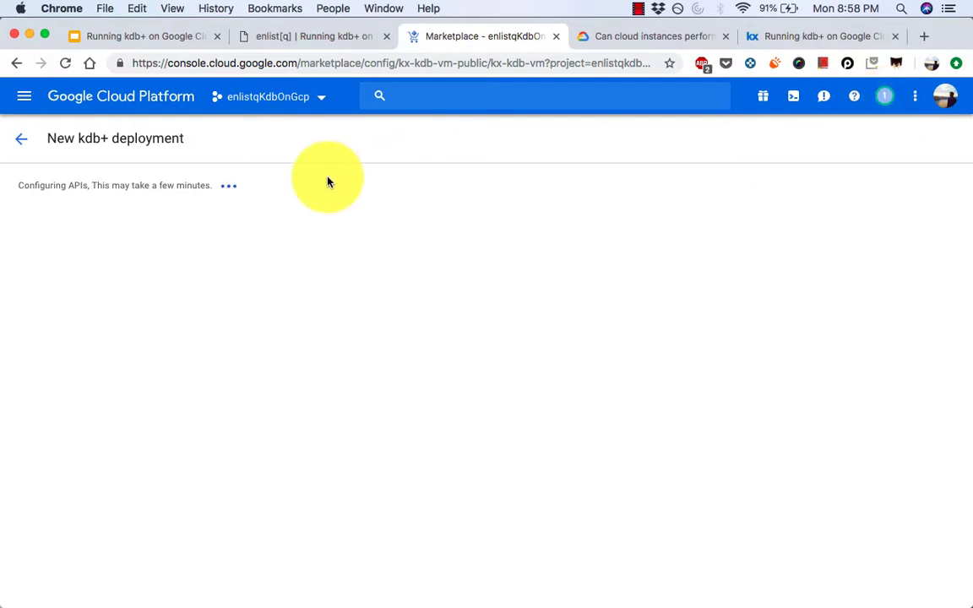
{"action": "left_click", "coordinate": [23, 142]}
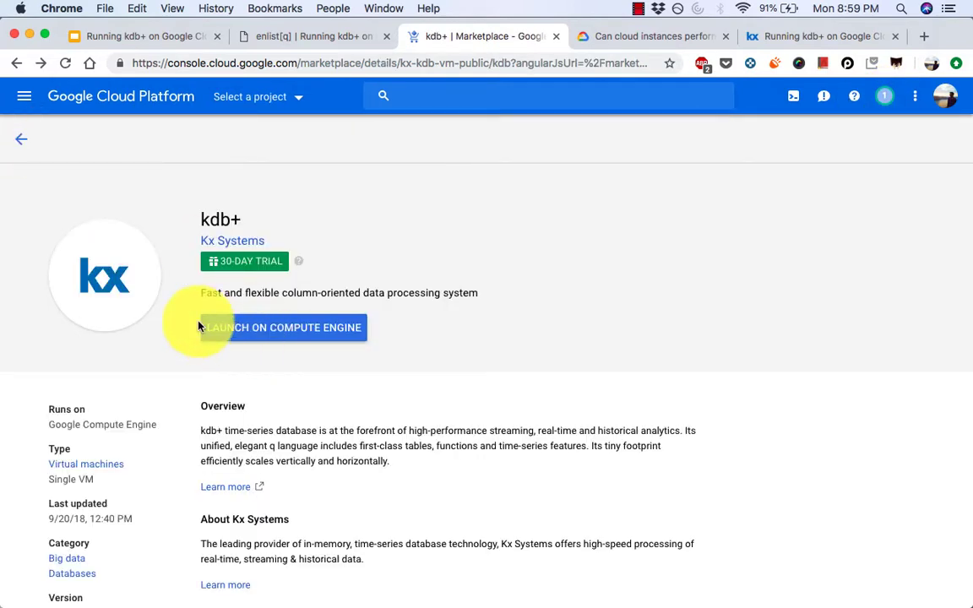
{"action": "left_click", "coordinate": [312, 337]}
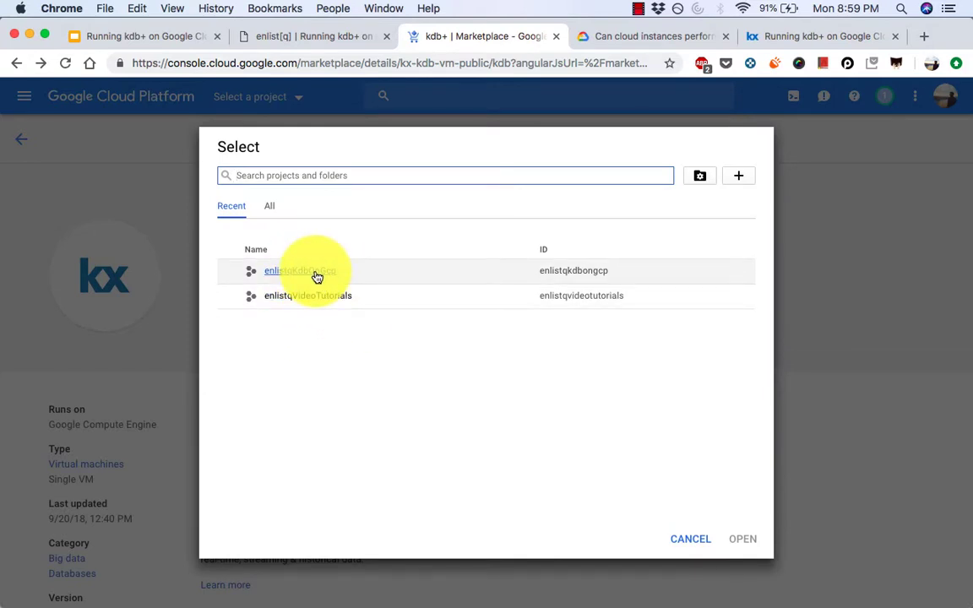
{"action": "left_click", "coordinate": [316, 274]}
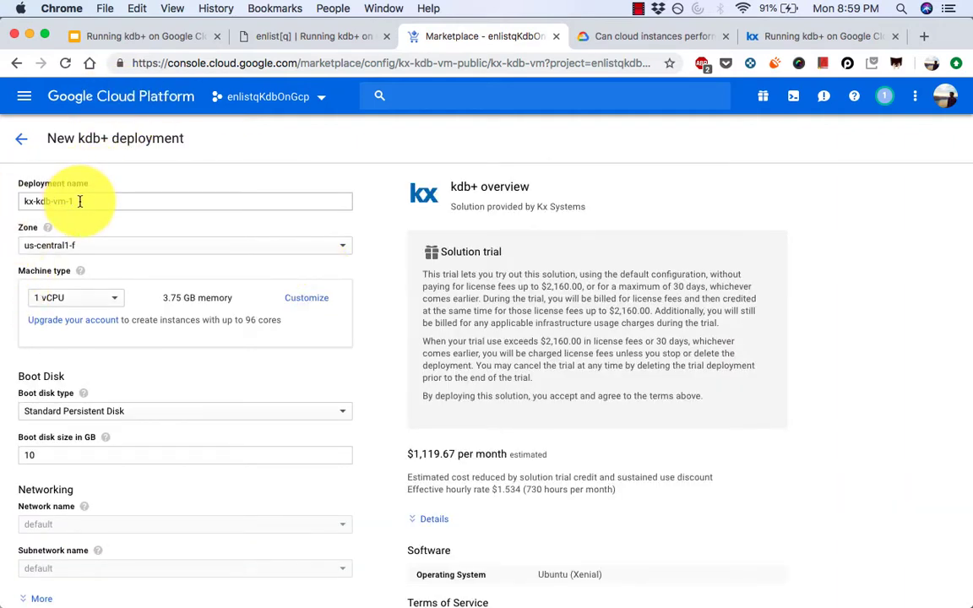
- Examine the available machine types and boot disk types for the new kdb+ deployment
{"action": "left_click", "coordinate": [70, 301]}
{"action": "scroll", "coordinate": [105, 391], "scroll_direction": "down", "scroll_amount": 2}
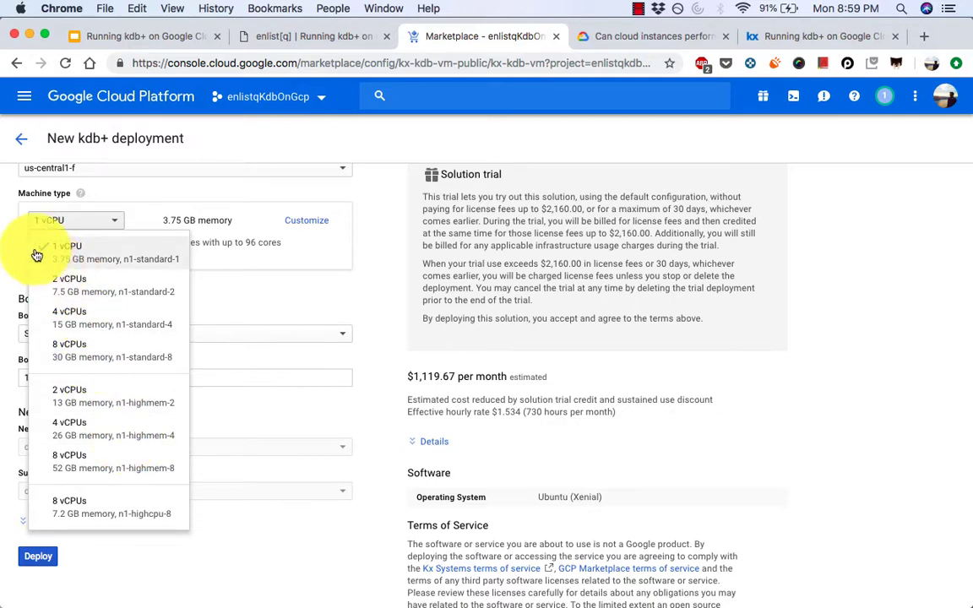
{"action": "left_click", "coordinate": [5, 239]}
{"action": "scroll", "coordinate": [5, 238], "scroll_direction": "down", "scroll_amount": 3}
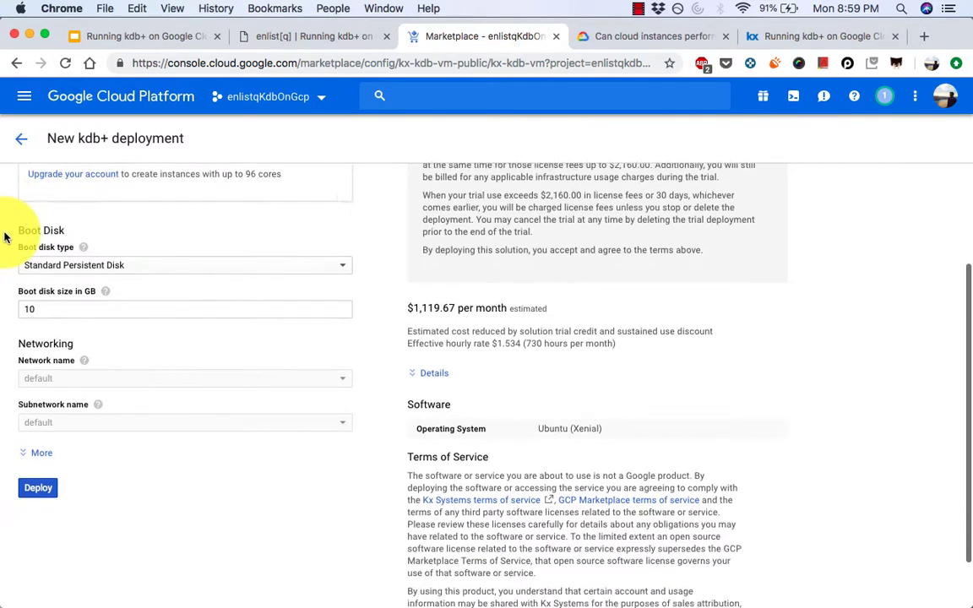
{"action": "scroll", "coordinate": [5, 239], "scroll_direction": "up", "scroll_amount": 1}
{"action": "left_click", "coordinate": [78, 239]}
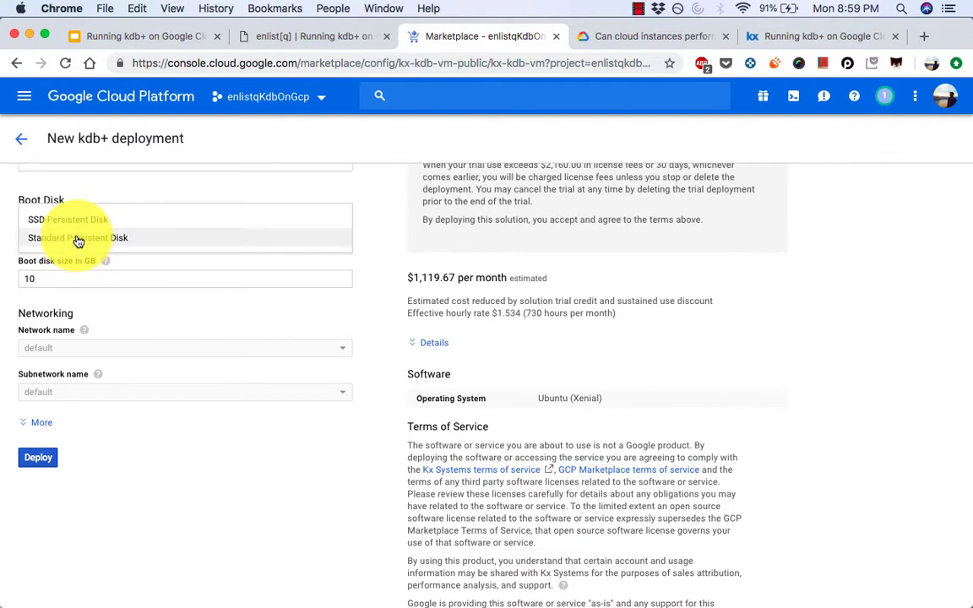
{"action": "left_click", "coordinate": [17, 238]}
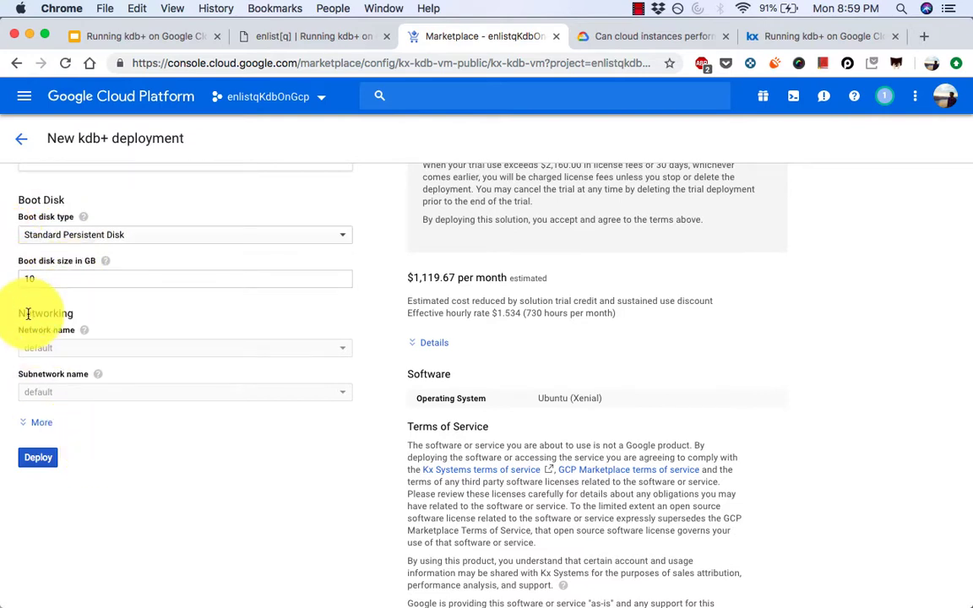
- Review the deployment's trial terms, estimated cost and terms of service, and expand the additional networking options
{"action": "scroll", "coordinate": [181, 533], "scroll_direction": "up", "scroll_amount": 3}
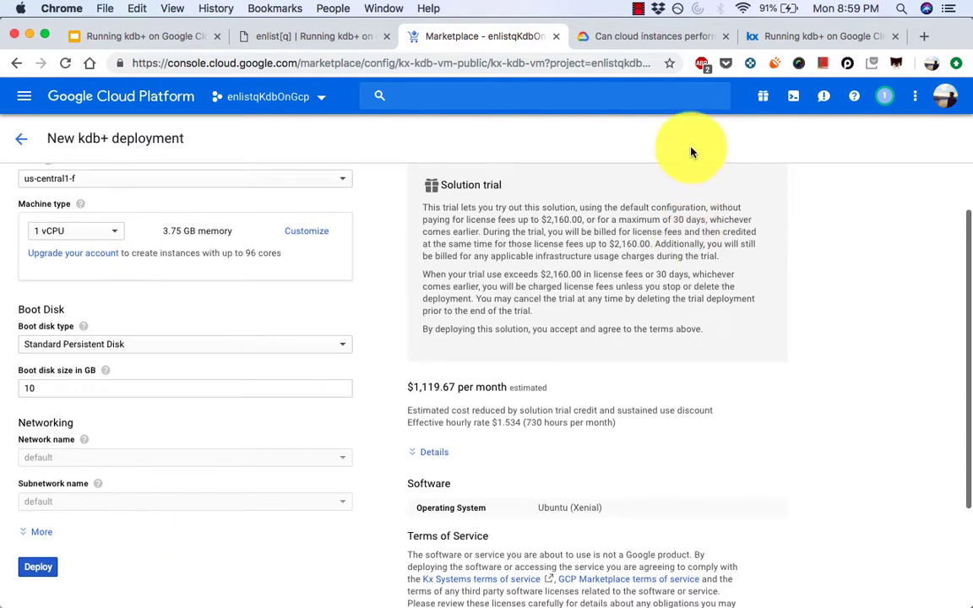
{"action": "scroll", "coordinate": [695, 380], "scroll_direction": "down", "scroll_amount": 4}
{"action": "scroll", "coordinate": [695, 380], "scroll_direction": "up", "scroll_amount": 2}
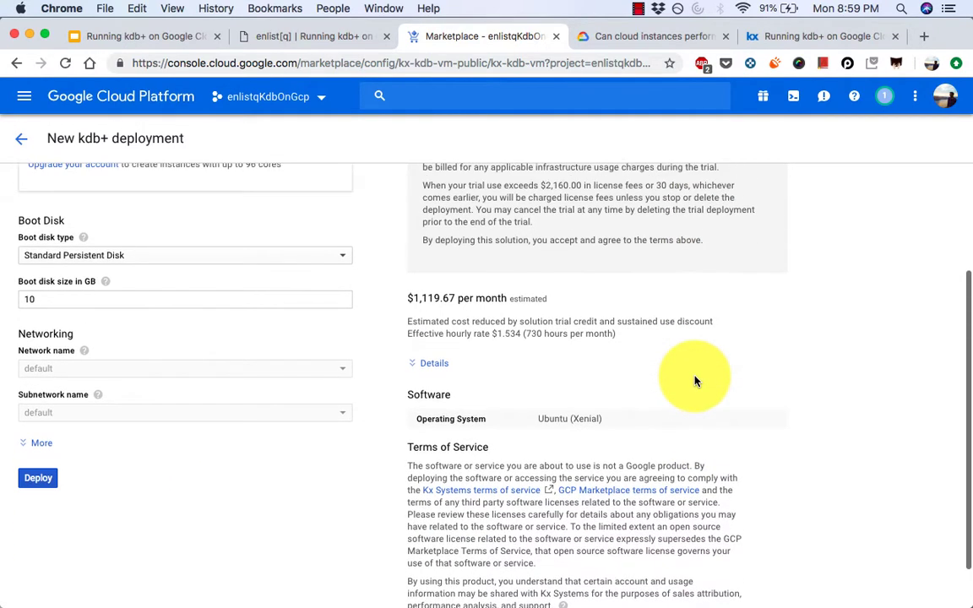
{"action": "scroll", "coordinate": [691, 369], "scroll_direction": "down", "scroll_amount": 2}
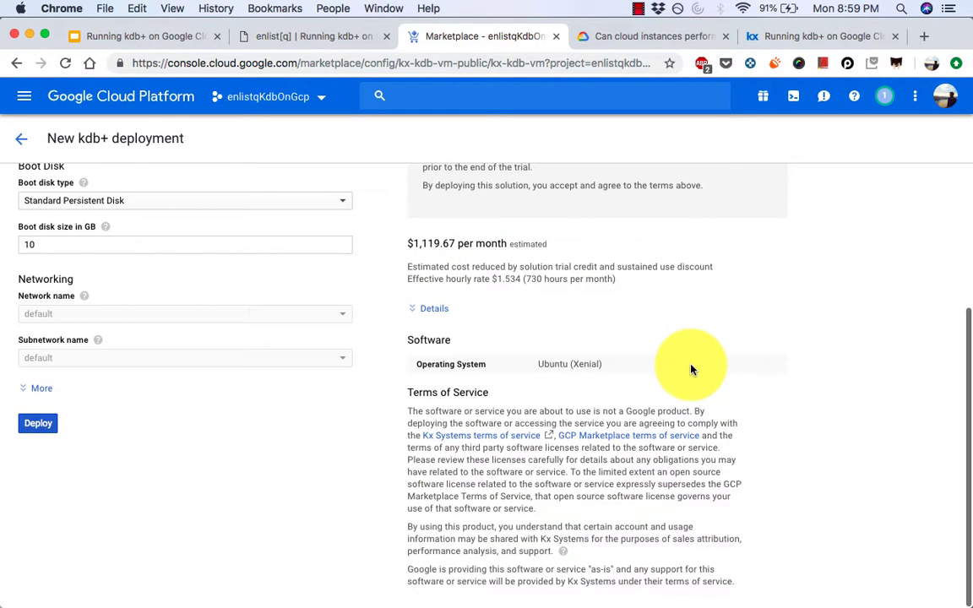
{"action": "scroll", "coordinate": [691, 369], "scroll_direction": "up", "scroll_amount": 3}
{"action": "scroll", "coordinate": [691, 369], "scroll_direction": "down", "scroll_amount": 1}
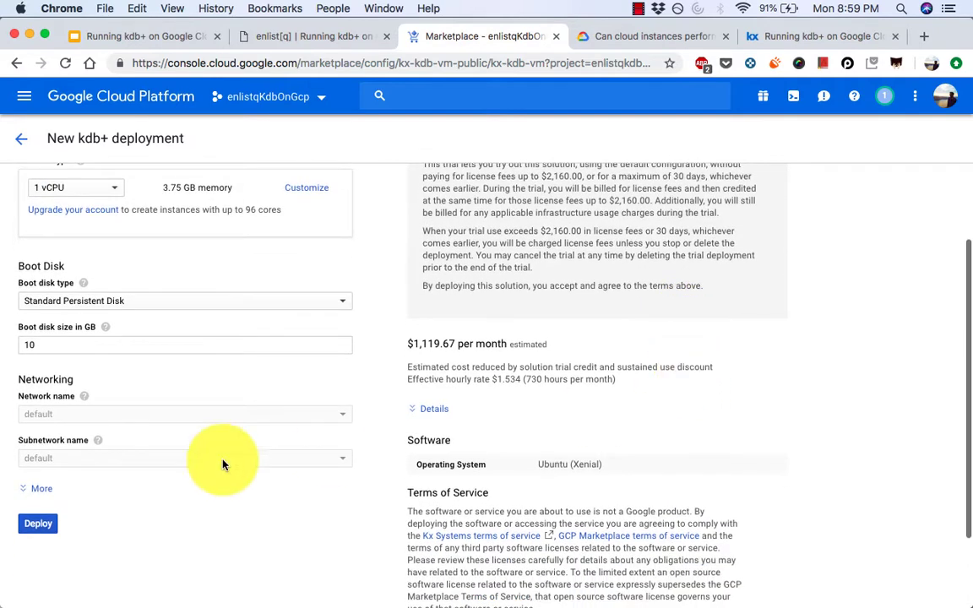
{"action": "left_click", "coordinate": [28, 492]}
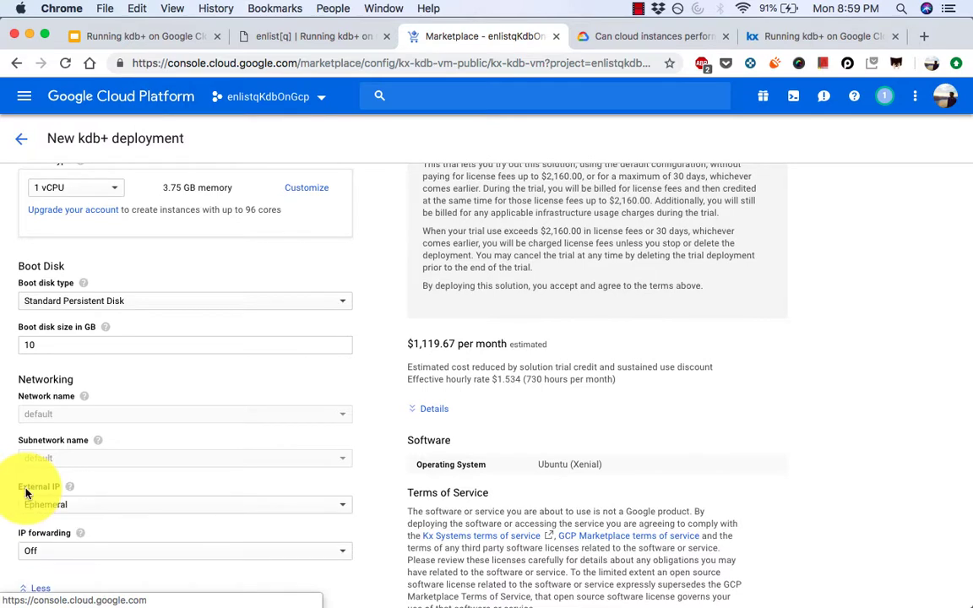
{"action": "scroll", "coordinate": [17, 490], "scroll_direction": "down", "scroll_amount": 2}
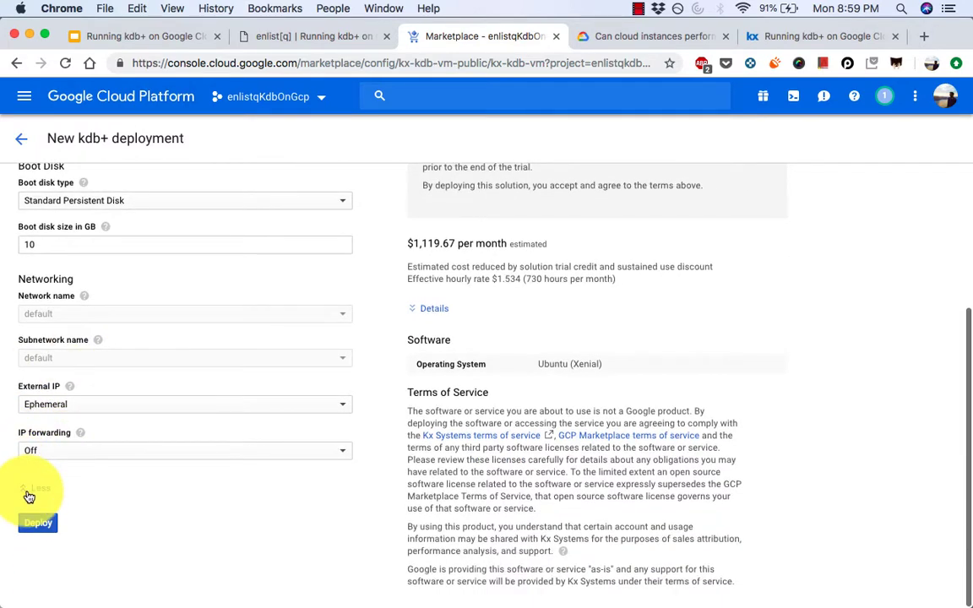
- Deploy the kdb+ instance with the current configuration and dismiss the Deployment Manager welcome message
{"action": "left_click", "coordinate": [35, 525]}
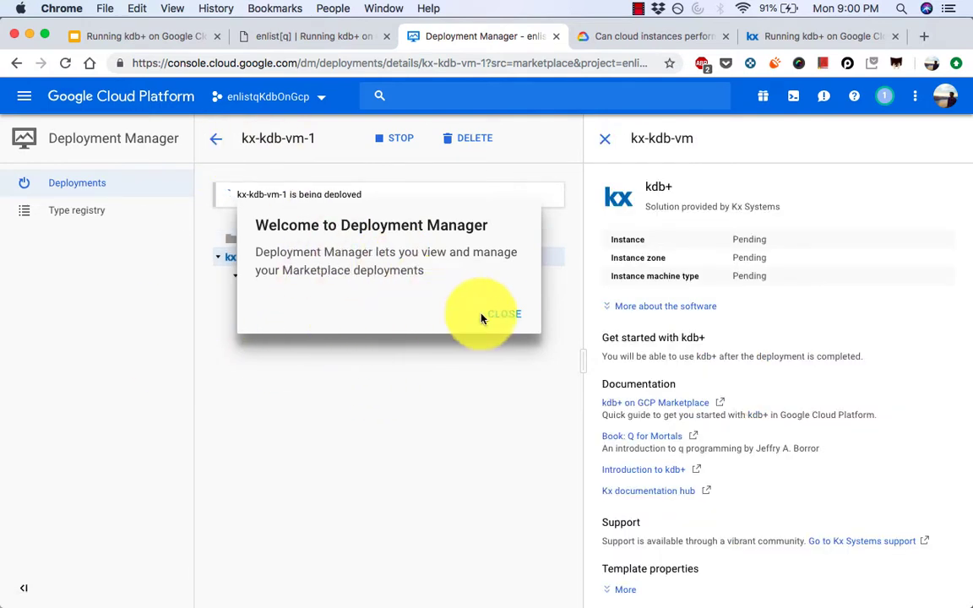
{"action": "left_click", "coordinate": [514, 317]}
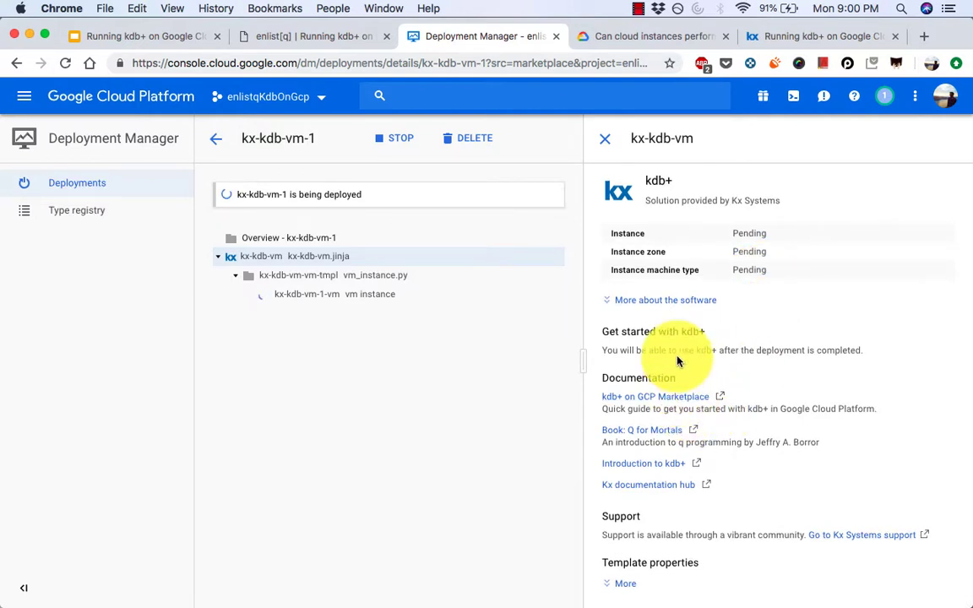
{"action": "scroll", "coordinate": [644, 393], "scroll_direction": "down", "scroll_amount": 1}
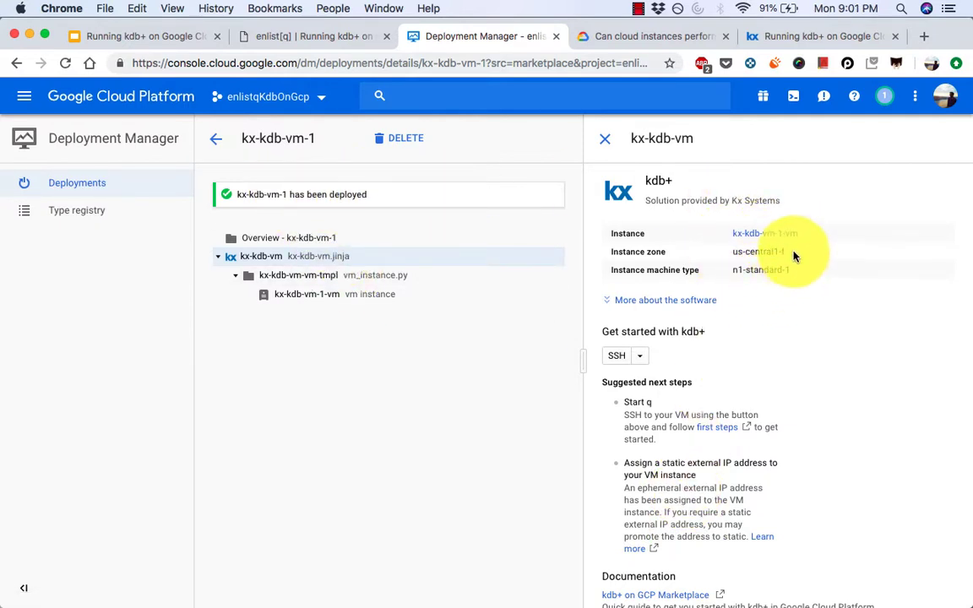
- Open an SSH session to the deployed kdb+ VM in a browser window and check the Ubuntu welcome text
{"action": "scroll", "coordinate": [759, 338], "scroll_direction": "down", "scroll_amount": 3}
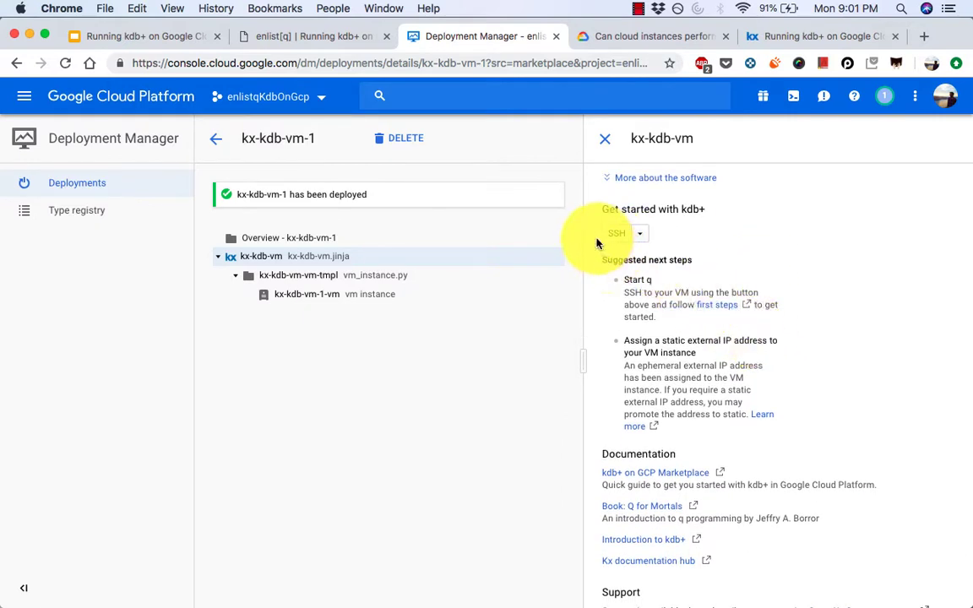
{"action": "left_click", "coordinate": [642, 238]}
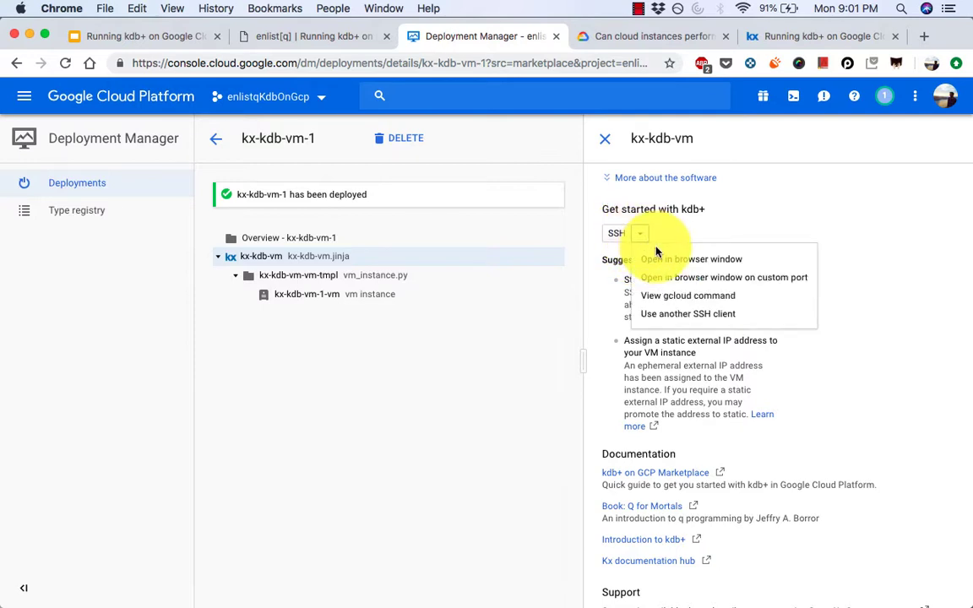
{"action": "left_click", "coordinate": [665, 264]}
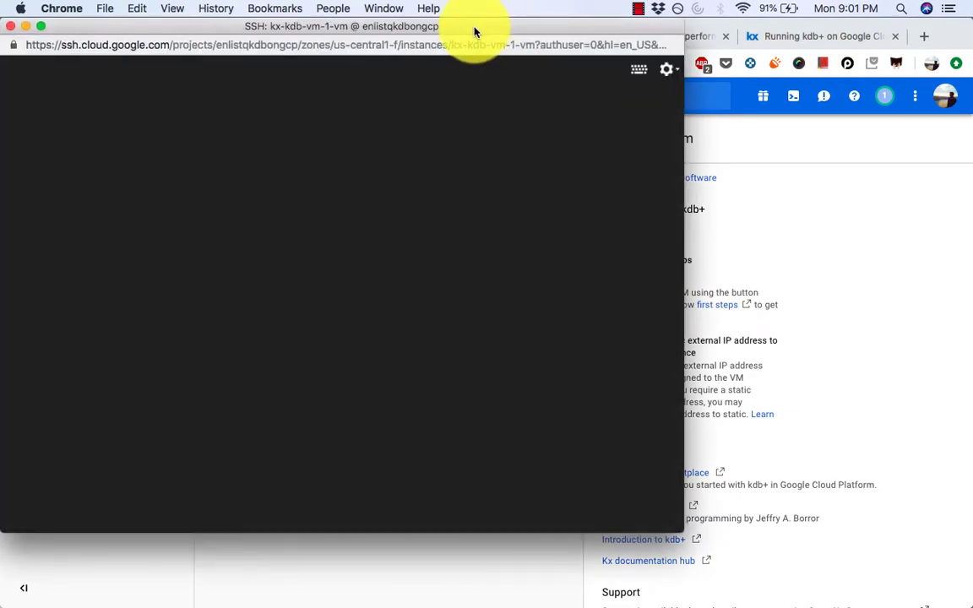
{"action": "left_click_drag", "start_coordinate": [474, 32], "coordinate": [605, 42]}
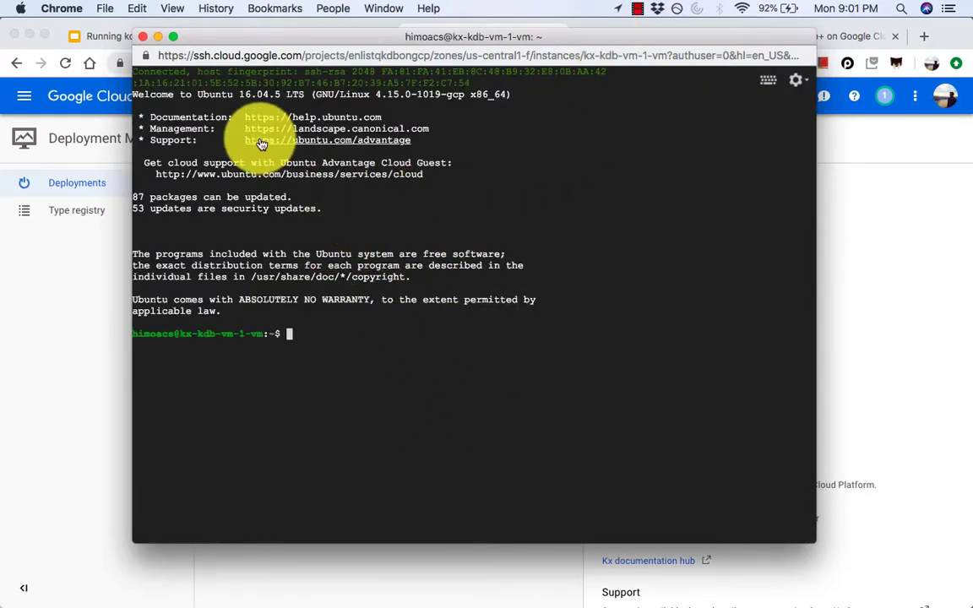
{"action": "left_click_drag", "start_coordinate": [197, 95], "coordinate": [237, 96]}
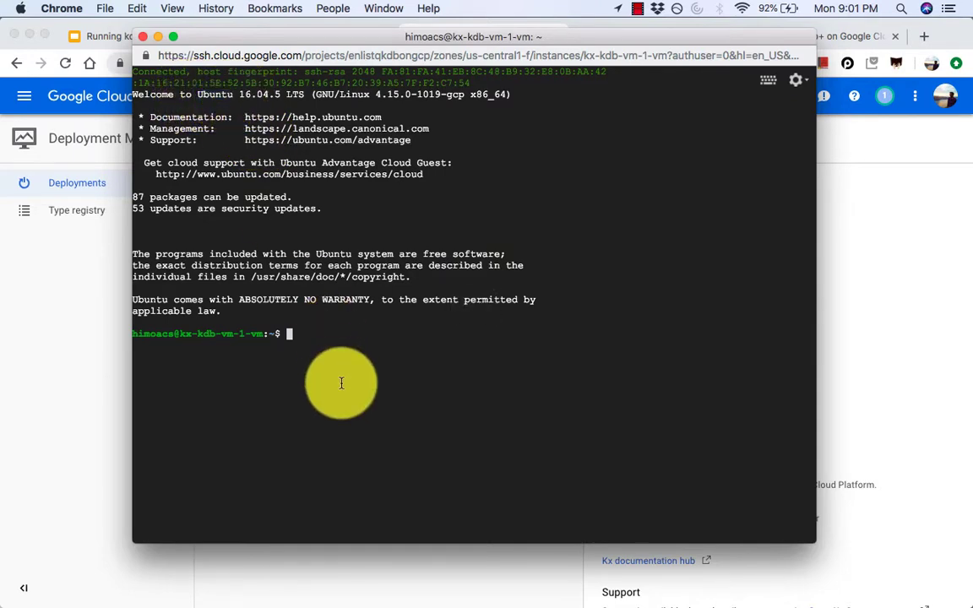
- Start q in the VM's SSH session and check the kdb+ version in its startup banner
{"action": "type", "text": "q"}
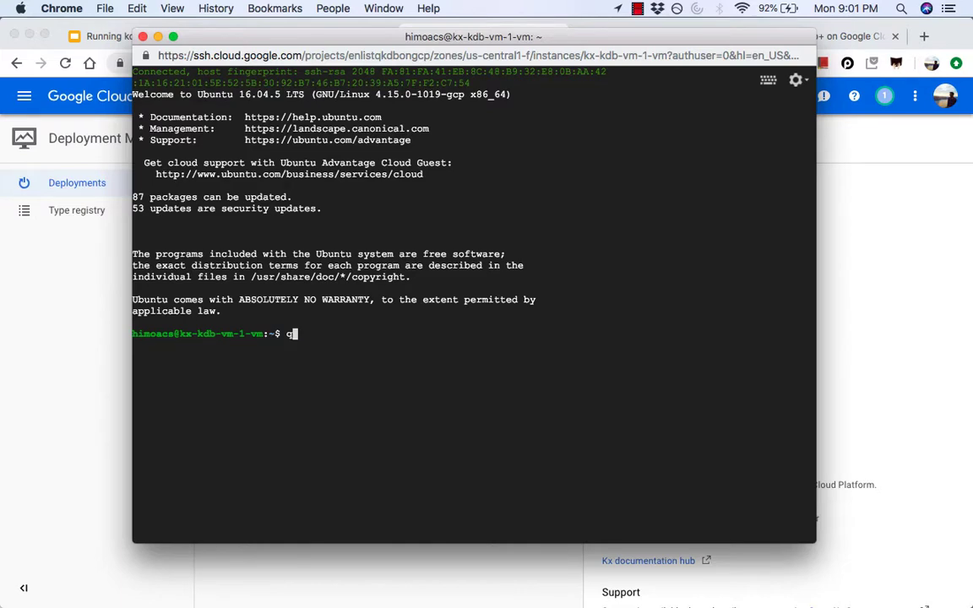
{"action": "key", "text": "Return"}
{"action": "left_click", "coordinate": [212, 417]}
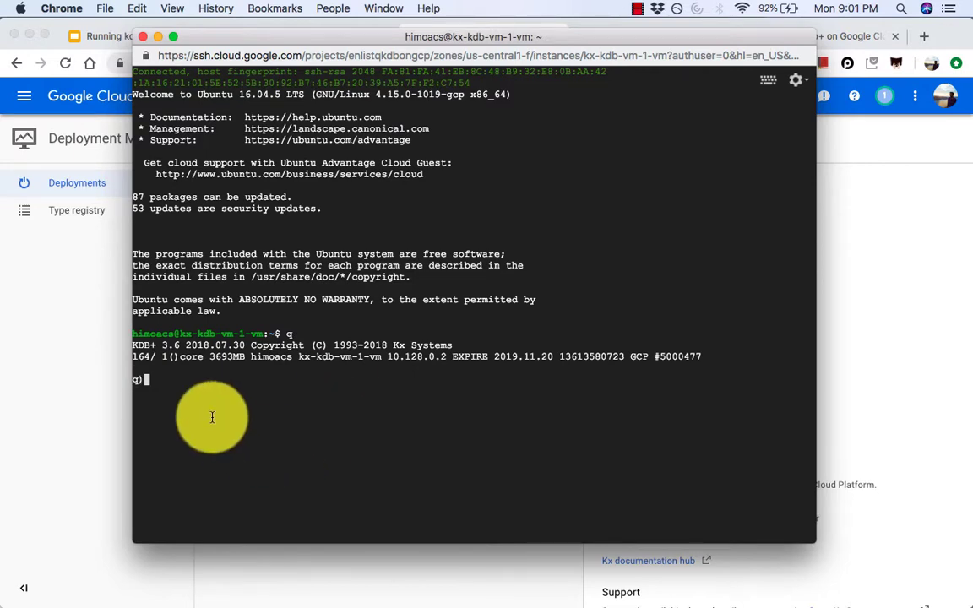
{"action": "double_click", "coordinate": [169, 346]}
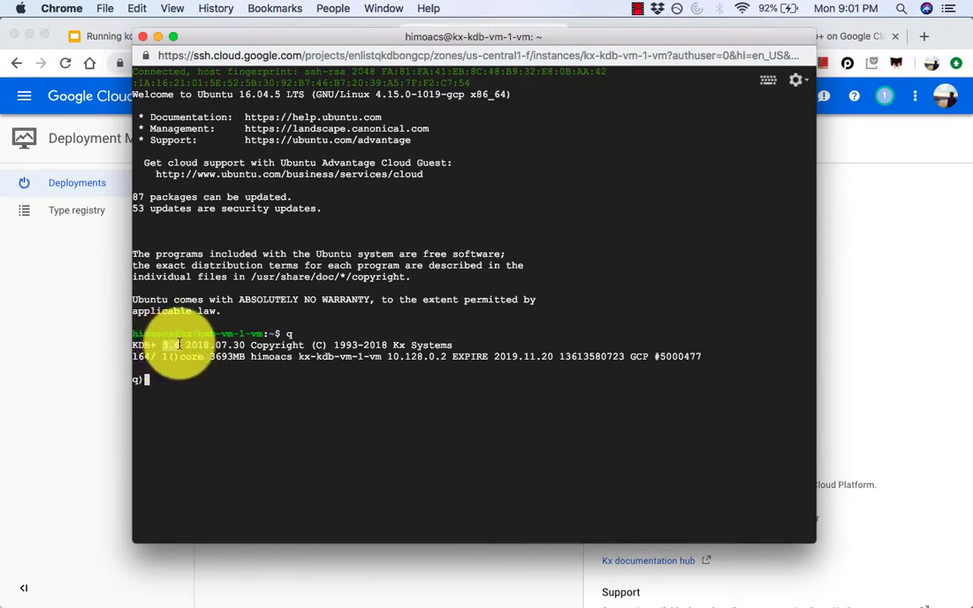
{"action": "left_click", "coordinate": [224, 395]}
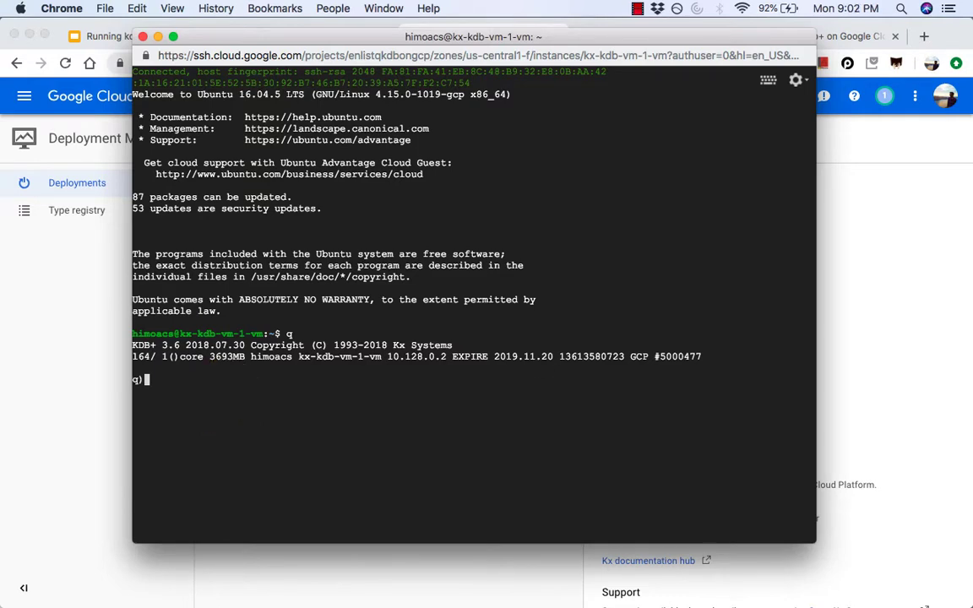
- Evaluate the string "hello world" and the expression 2+2 in the q session
{"action": "type", "text": "\"hellow w"}
{"action": "key", "text": "BackSpace"}
{"action": "key", "text": "BackSpace"}
{"action": "key", "text": "BackSpace"}
{"action": "type", "text": "wor;"}
{"action": "key", "text": "BackSpace"}
{"action": "type", "text": "ld\""}
{"action": "key", "text": "Return"}
{"action": "type", "text": "2+2"}
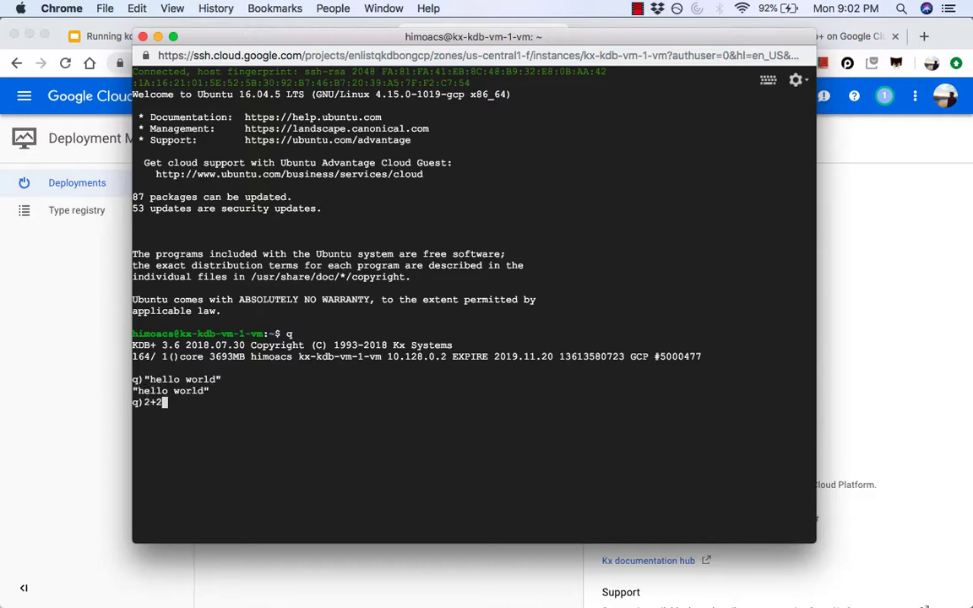
{"action": "key", "text": "Return"}
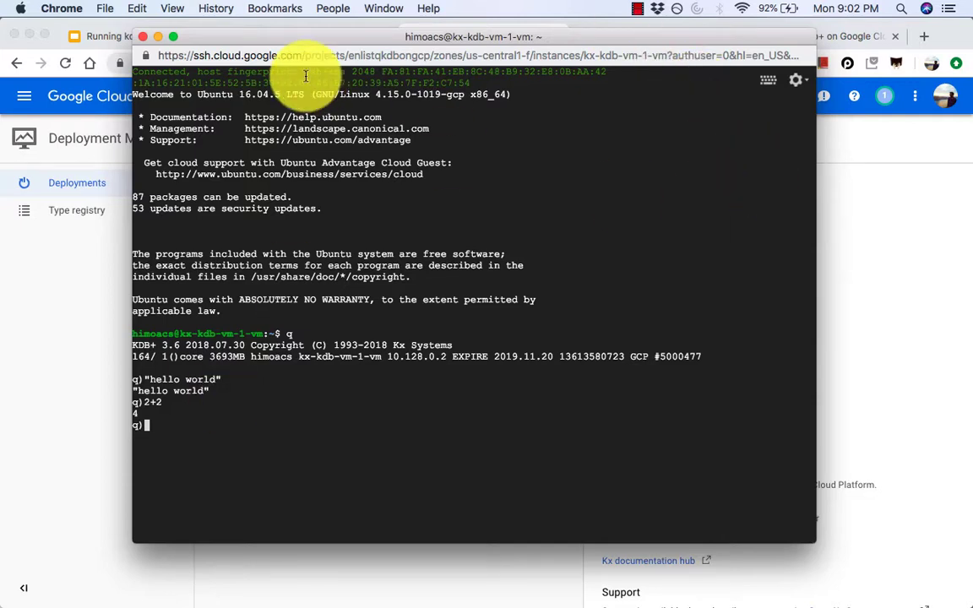
- Close the SSH session window and delete the kx-kdb-vm-1 deployment with its resources
{"action": "left_click", "coordinate": [143, 39]}
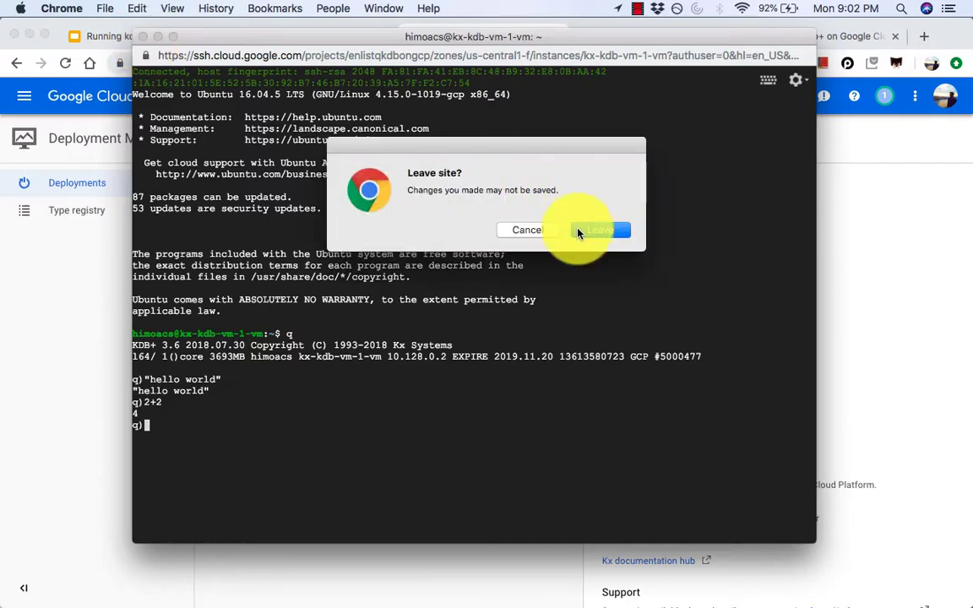
{"action": "left_click", "coordinate": [580, 233]}
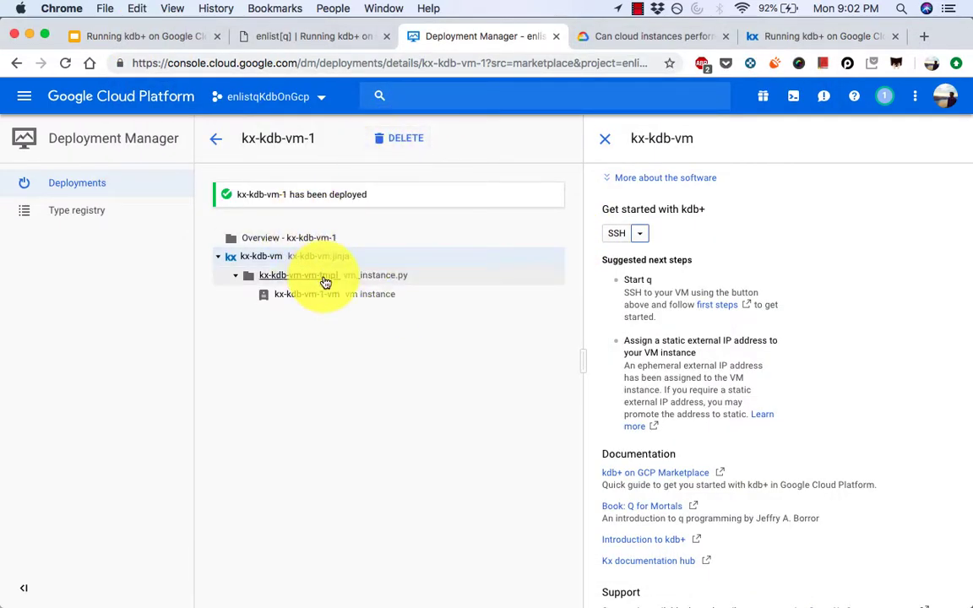
{"action": "left_click", "coordinate": [405, 139]}
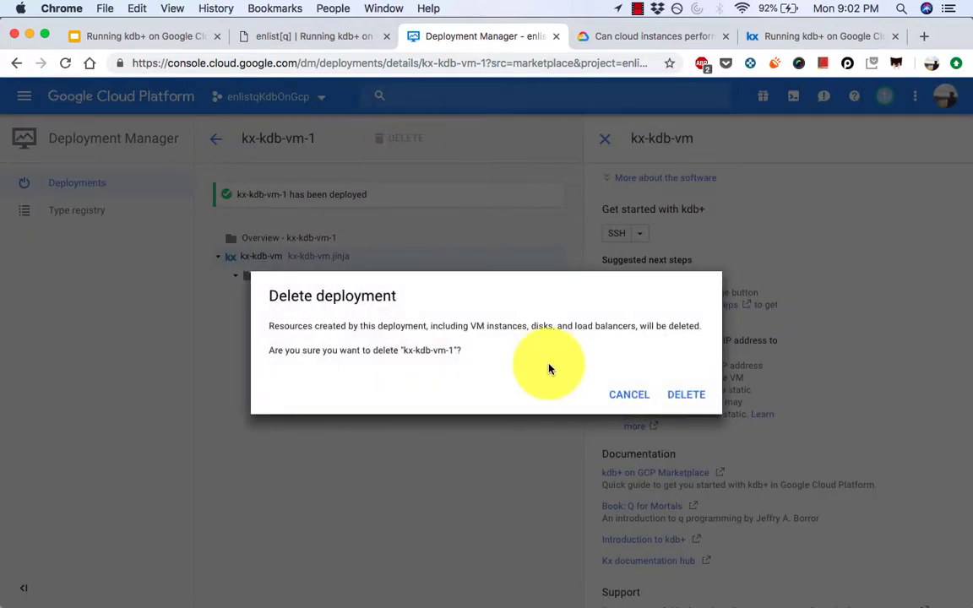
{"action": "left_click", "coordinate": [676, 402]}
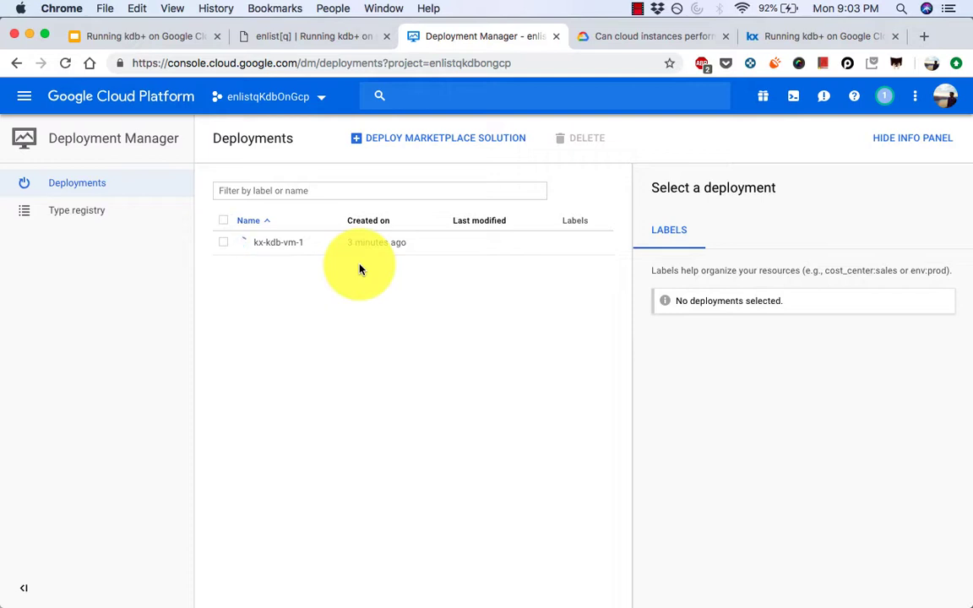
- Switch to the "Running kdb+ on Google Cloud (GCP)" presentation and present its closing slide in full screen
{"action": "left_click", "coordinate": [282, 37]}
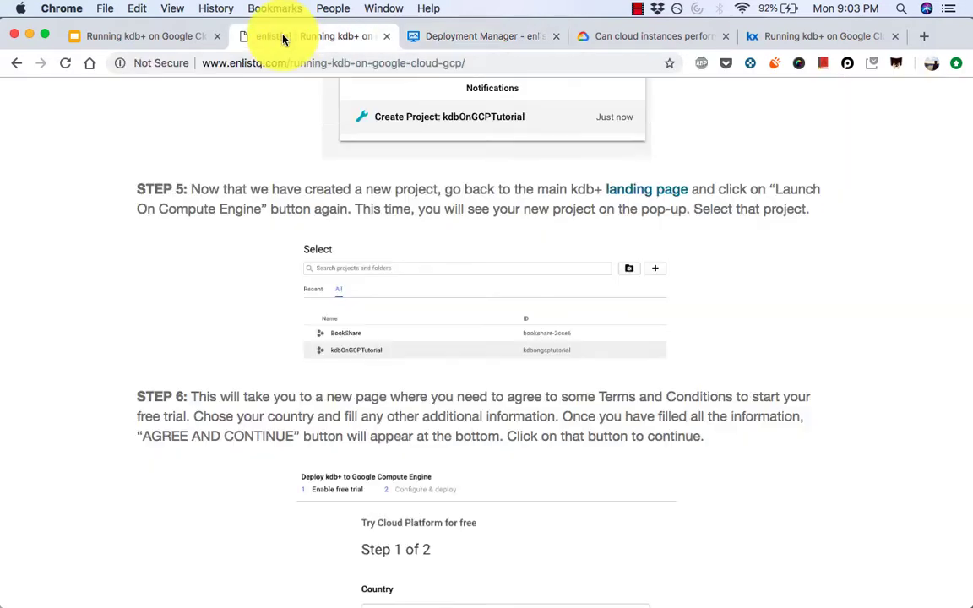
{"action": "left_click", "coordinate": [174, 37]}
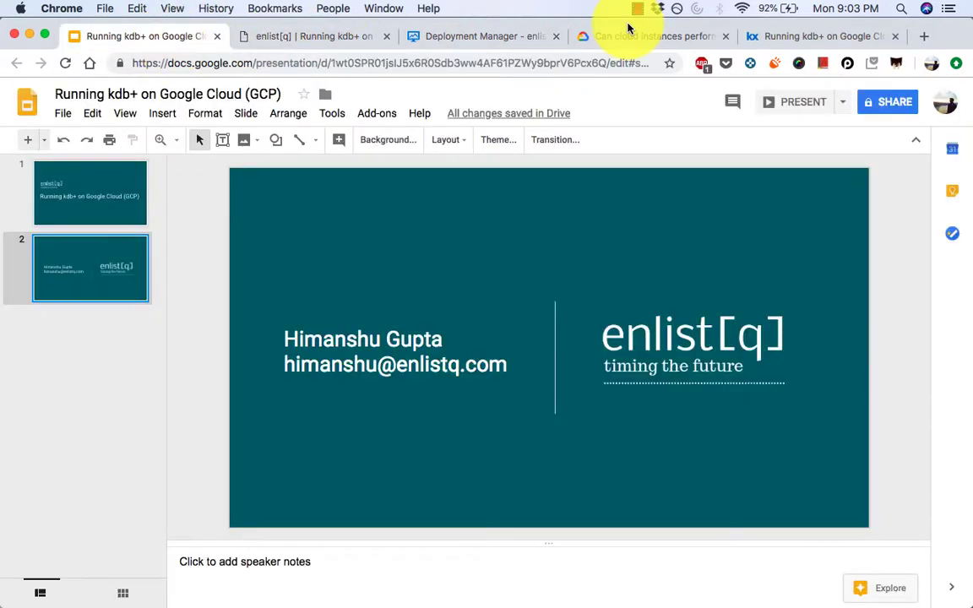
{"action": "left_click", "coordinate": [804, 106]}
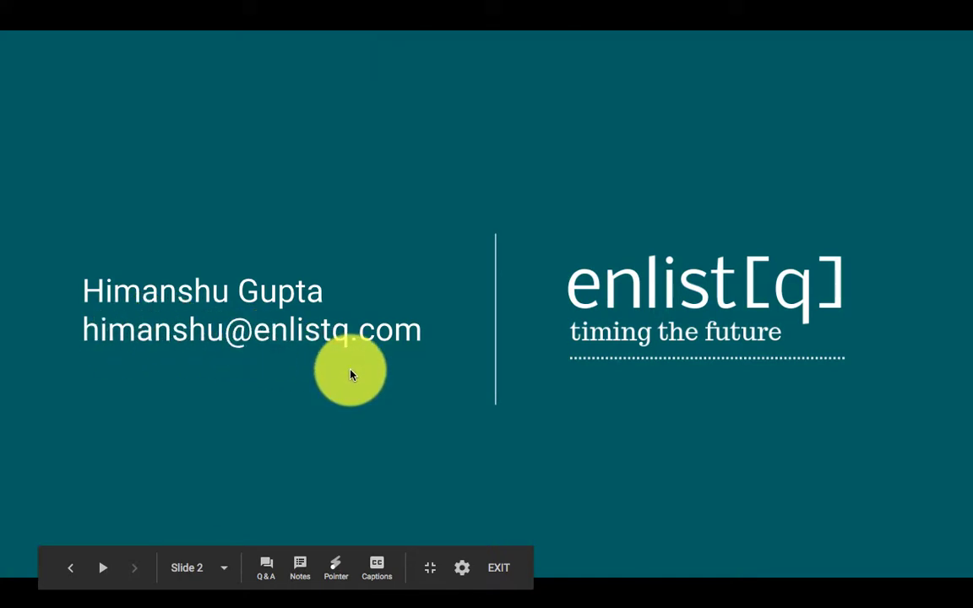
{"action": "mouse_move", "coordinate": [803, 588]}
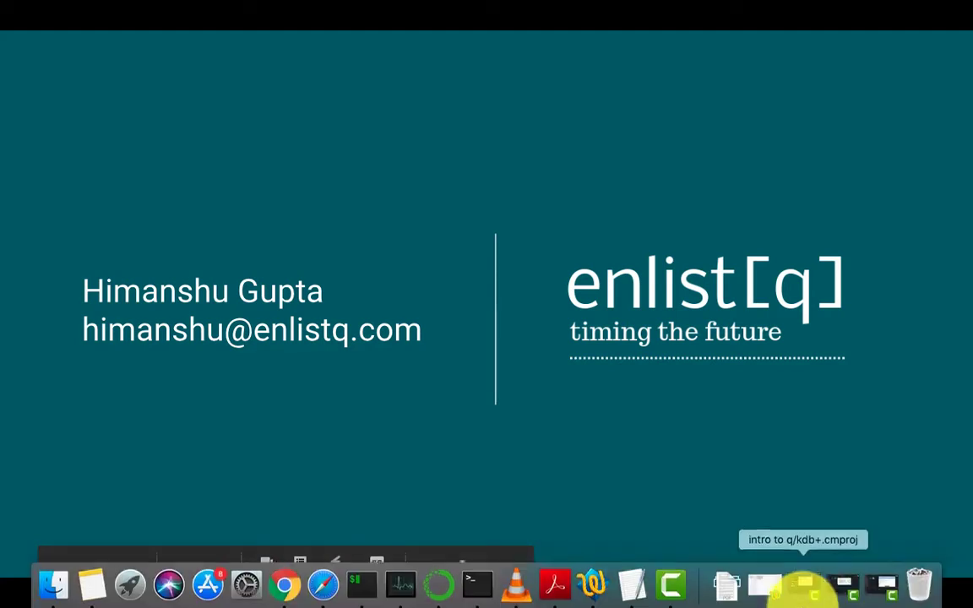
{"action": "right_click", "coordinate": [673, 596]}
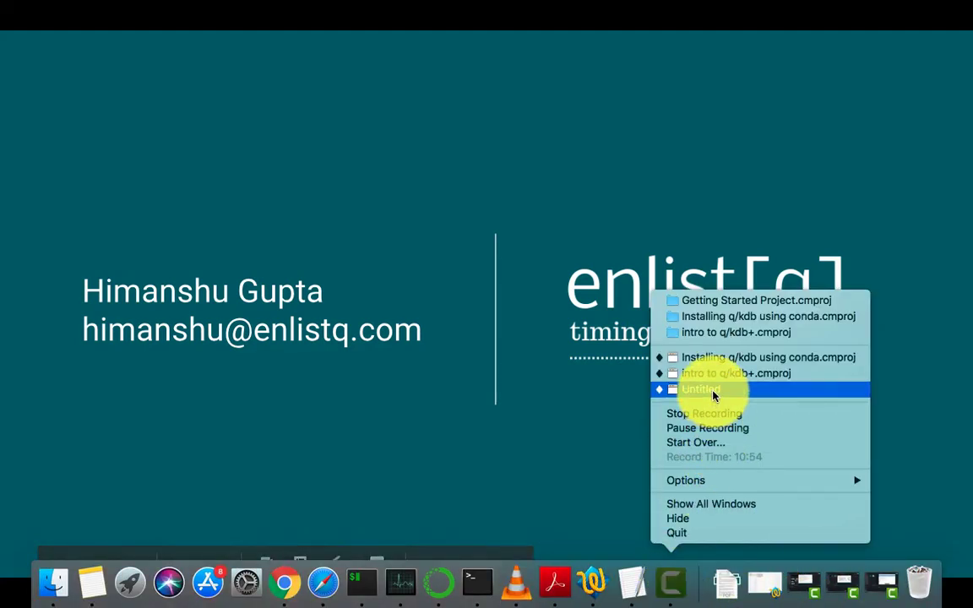